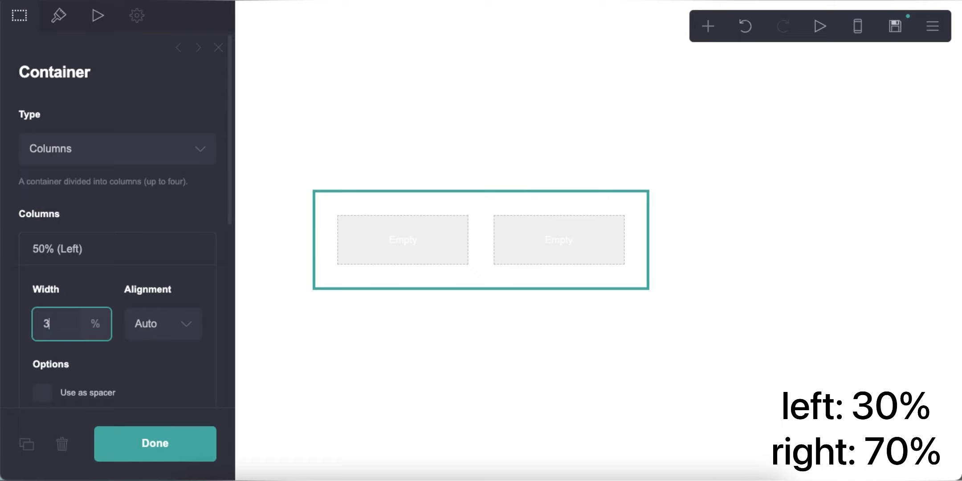
Step: Split the container's columns into 30% left and 70% right, and set its vertical padding to 0.5
{"action": "left_click", "coordinate": [80, 263]}
{"action": "left_click", "coordinate": [70, 26]}
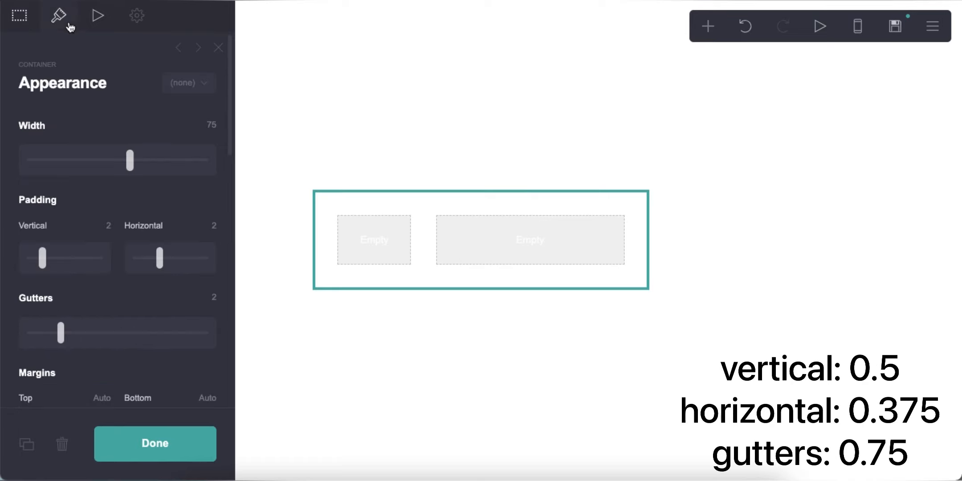
{"action": "left_click", "coordinate": [108, 227]}
{"action": "type", "text": "0.5"}
{"action": "key", "text": "Return"}
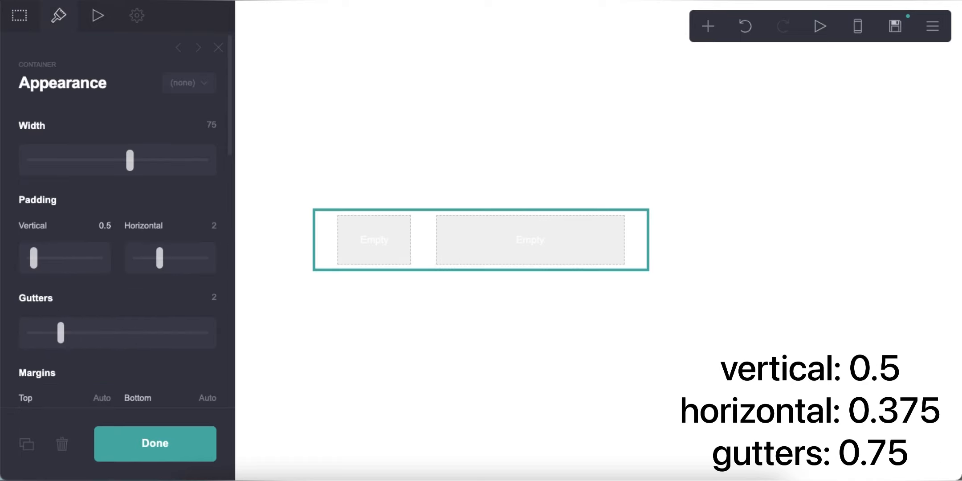
Step: Set the container's horizontal padding to 0.375 and its gutters to 0.75
{"action": "left_click", "coordinate": [207, 227]}
{"action": "type", "text": "0.375"}
{"action": "key", "text": "Return"}
{"action": "left_click", "coordinate": [209, 298]}
{"action": "type", "text": "0.75"}
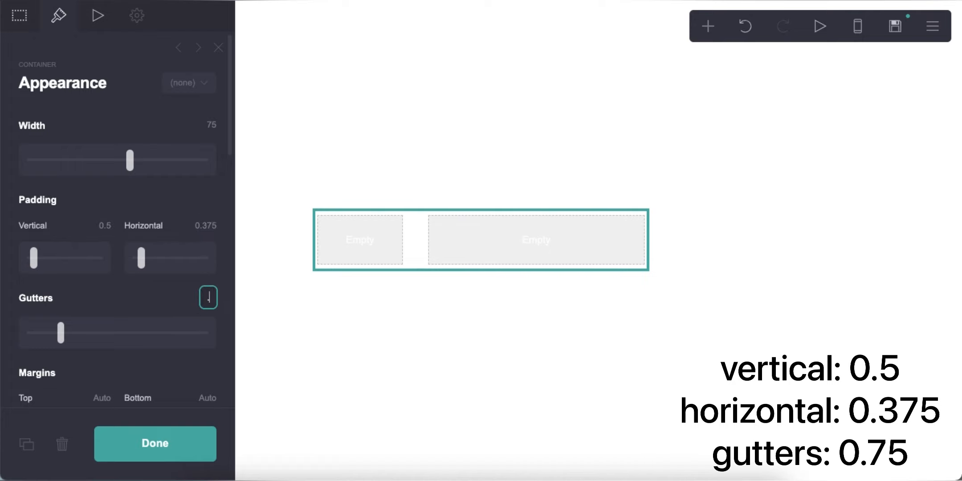
{"action": "key", "text": "Return"}
Step: Align the container's contents vertically to Center and set their spacing to 0.25
{"action": "scroll", "coordinate": [174, 305], "scroll_direction": "down", "scroll_amount": 8}
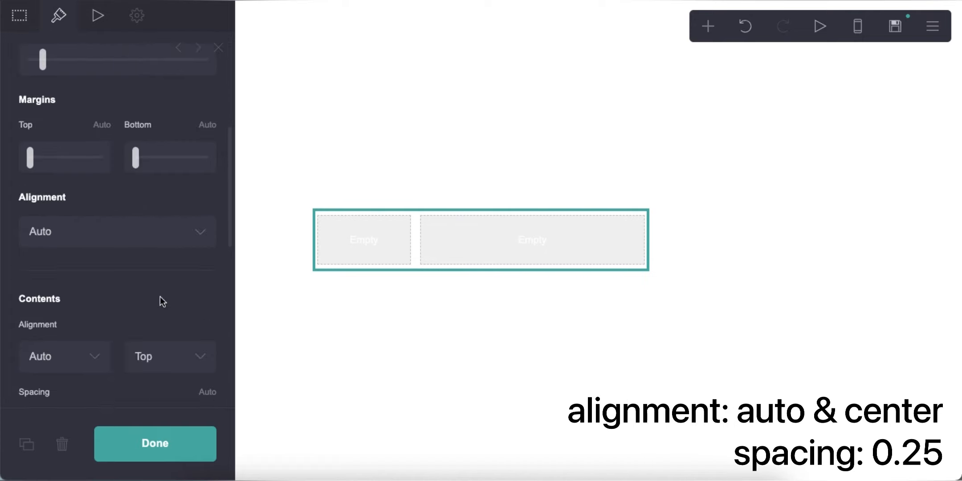
{"action": "left_click", "coordinate": [175, 285]}
{"action": "left_click", "coordinate": [152, 296]}
{"action": "type", "text": "0.25"}
{"action": "key", "text": "Return"}
Step: Give the container a solid color background of #F4F2EE
{"action": "scroll", "coordinate": [155, 326], "scroll_direction": "down", "scroll_amount": 6}
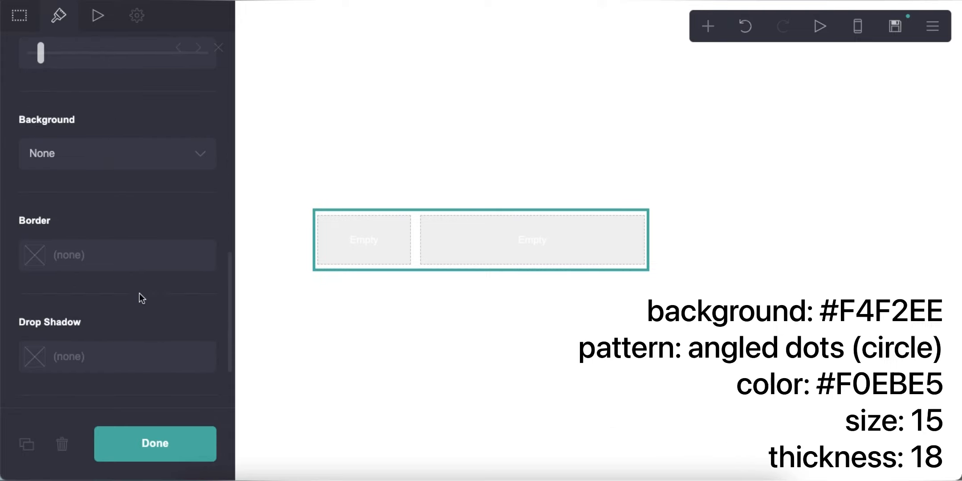
{"action": "scroll", "coordinate": [139, 297], "scroll_direction": "up", "scroll_amount": 5}
{"action": "left_click", "coordinate": [119, 252]}
{"action": "left_click", "coordinate": [112, 271]}
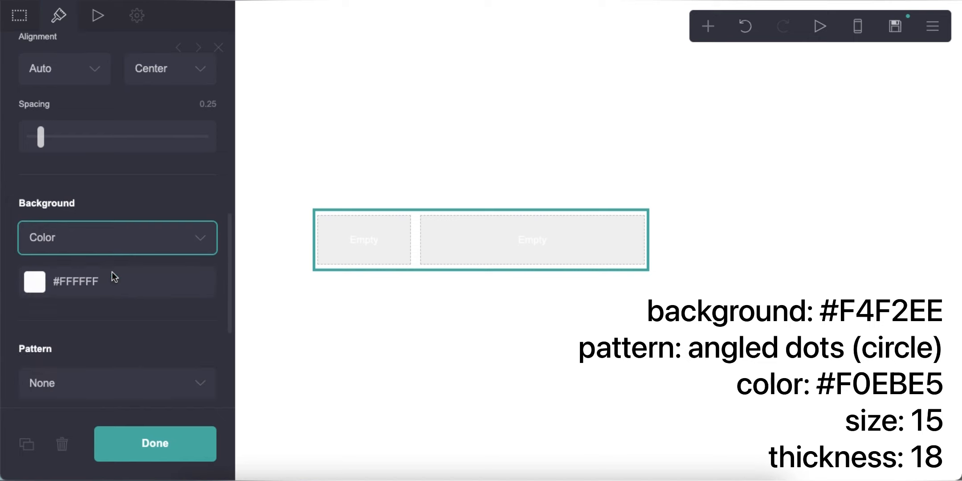
{"action": "double_click", "coordinate": [122, 294]}
{"action": "type", "text": "F4F2"}
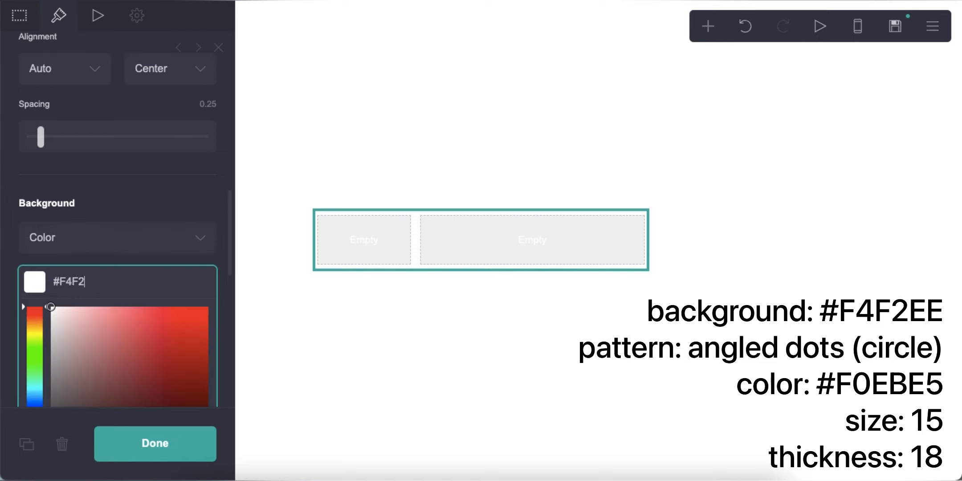
{"action": "type", "text": "EE"}
{"action": "key", "text": "Return"}
Step: Apply the Angled Dots (Circle) pattern to the container background in color #F0EBE5
{"action": "scroll", "coordinate": [120, 319], "scroll_direction": "down", "scroll_amount": 3}
{"action": "left_click", "coordinate": [135, 276]}
{"action": "left_click", "coordinate": [127, 299]}
{"action": "left_click", "coordinate": [133, 321]}
{"action": "double_click", "coordinate": [134, 321]}
{"action": "type", "text": "F0EBE"}
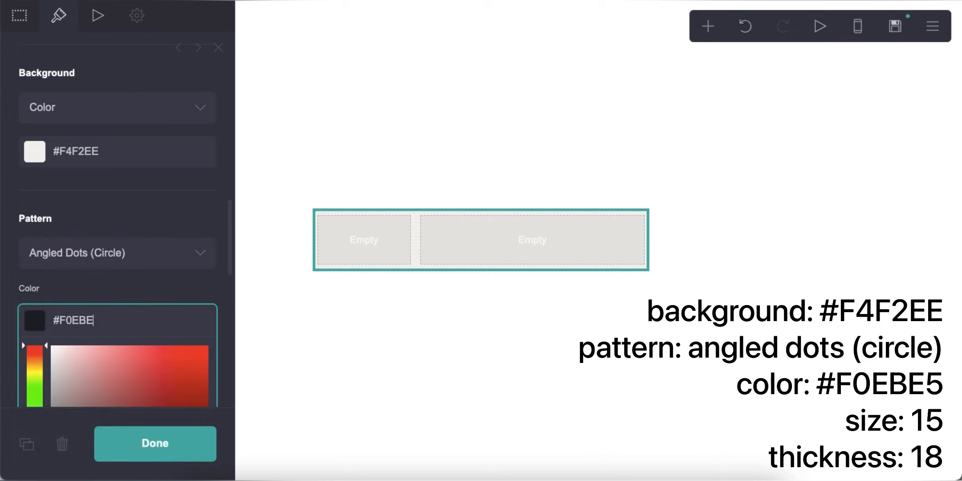
{"action": "type", "text": "5"}
{"action": "key", "text": "Return"}
Step: Set the background pattern's size to 15 and its thickness to 18
{"action": "scroll", "coordinate": [133, 322], "scroll_direction": "down", "scroll_amount": 4}
{"action": "left_click", "coordinate": [203, 267]}
{"action": "type", "text": "15"}
{"action": "key", "text": "Return"}
{"action": "left_click", "coordinate": [203, 330]}
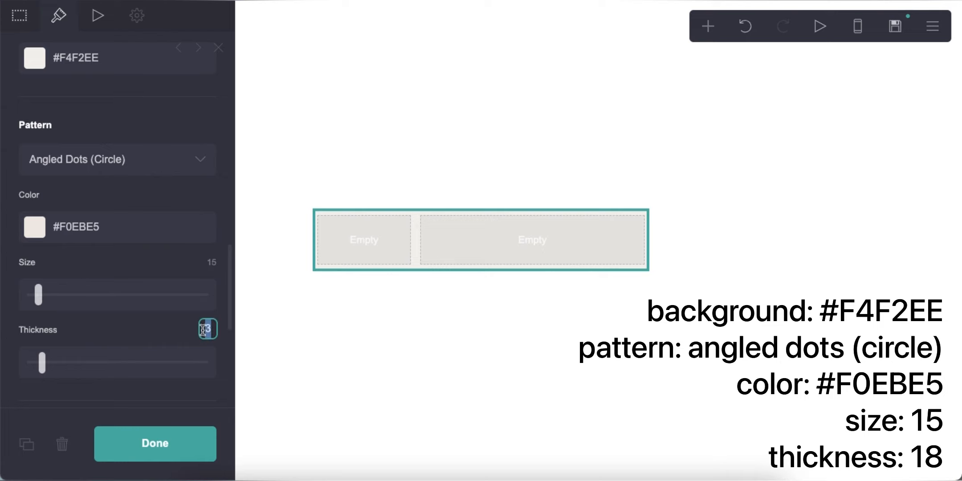
{"action": "type", "text": "18"}
{"action": "key", "text": "Return"}
Step: Set the container's corner rounding to 0.75
{"action": "scroll", "coordinate": [123, 307], "scroll_direction": "down", "scroll_amount": 2}
{"action": "scroll", "coordinate": [122, 307], "scroll_direction": "up", "scroll_amount": 10}
{"action": "left_click", "coordinate": [209, 337]}
{"action": "type", "text": ".75"}
{"action": "key", "text": "Return"}
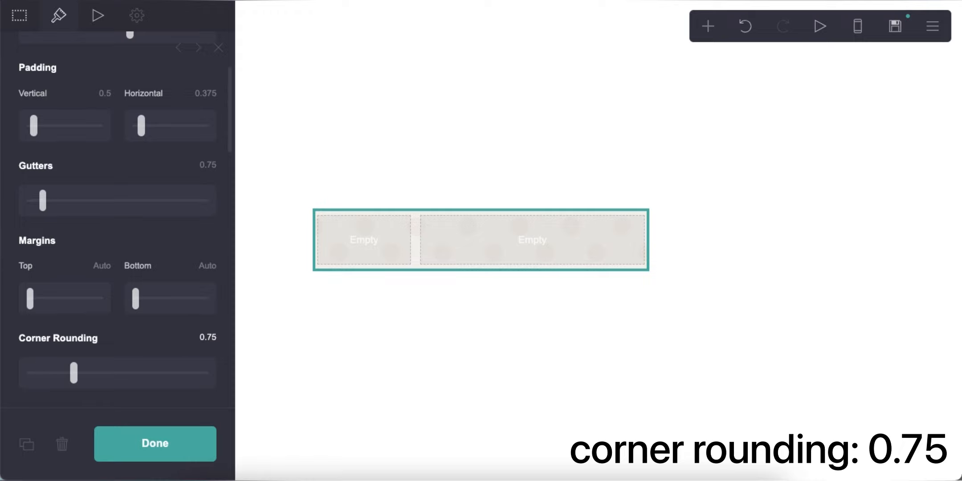
Step: Switch the container's mobile settings to manual and set the mobile layout to Default
{"action": "scroll", "coordinate": [209, 330], "scroll_direction": "down", "scroll_amount": 15}
{"action": "left_click", "coordinate": [203, 330]}
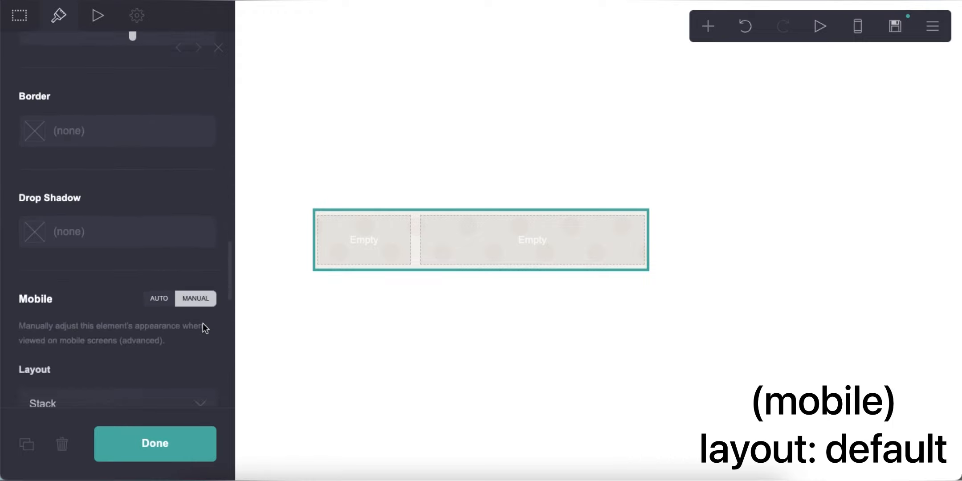
{"action": "scroll", "coordinate": [203, 323], "scroll_direction": "down", "scroll_amount": 5}
{"action": "left_click", "coordinate": [79, 228]}
{"action": "left_click", "coordinate": [86, 218]}
{"action": "left_click", "coordinate": [354, 347]}
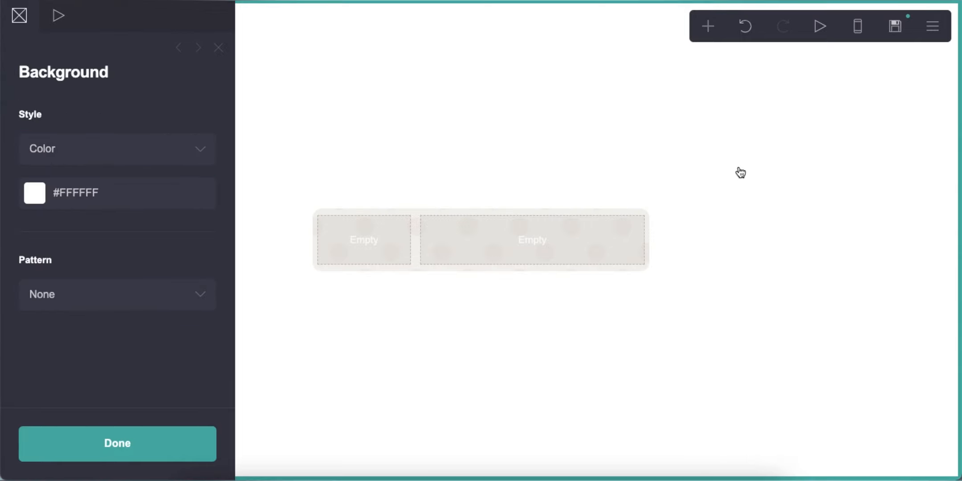
Step: Add an image element to the container's left column and load the portrait photo from Downloads
{"action": "left_click", "coordinate": [708, 26]}
{"action": "left_click", "coordinate": [556, 105]}
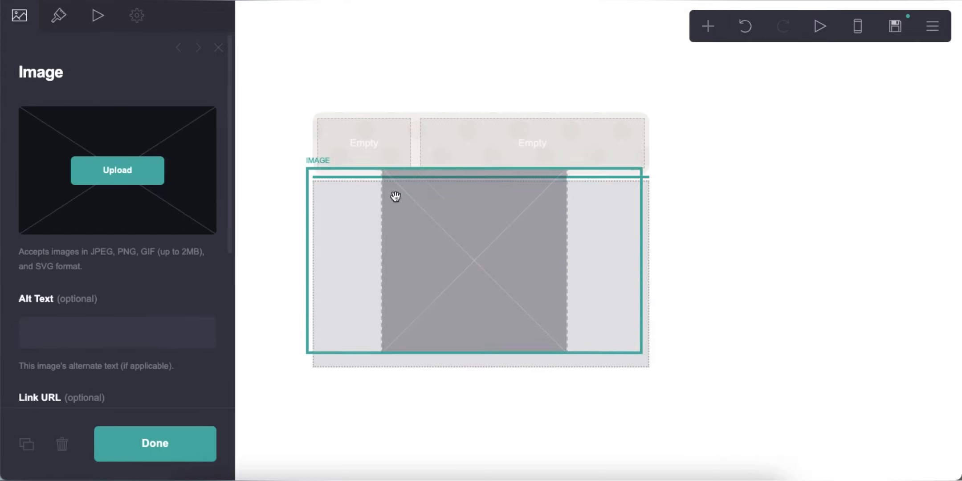
{"action": "left_click", "coordinate": [155, 172]}
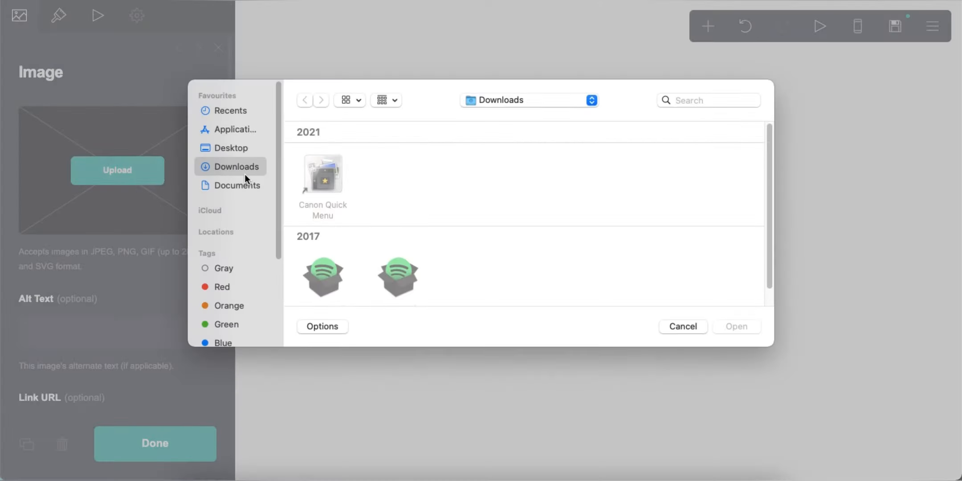
{"action": "double_click", "coordinate": [315, 186]}
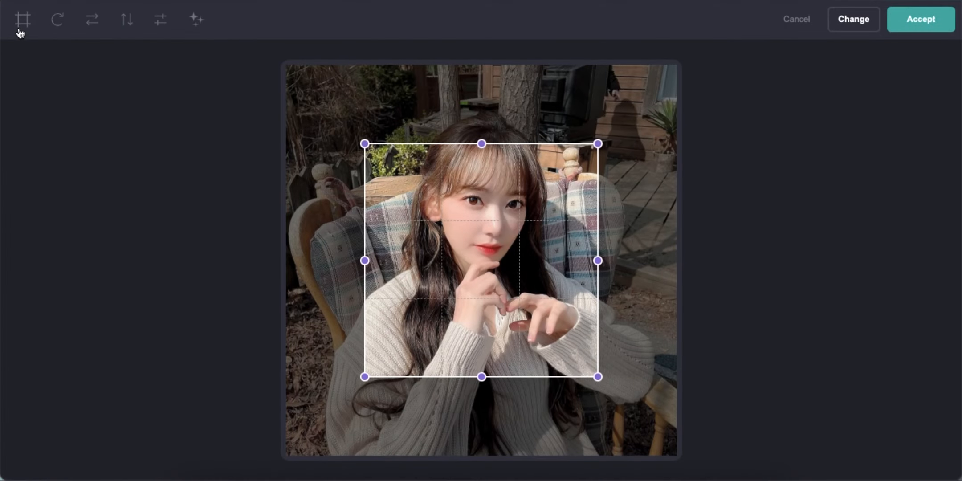
Step: Crop the portrait to a square framing the head and hands, and accept the crop
{"action": "left_click_drag", "start_coordinate": [441, 256], "coordinate": [441, 231]}
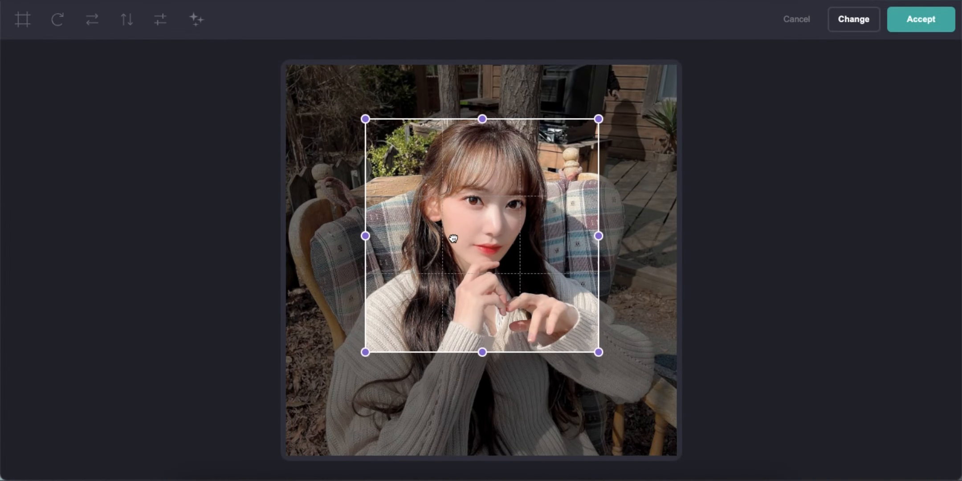
{"action": "left_click", "coordinate": [936, 27]}
{"action": "left_click", "coordinate": [530, 157]}
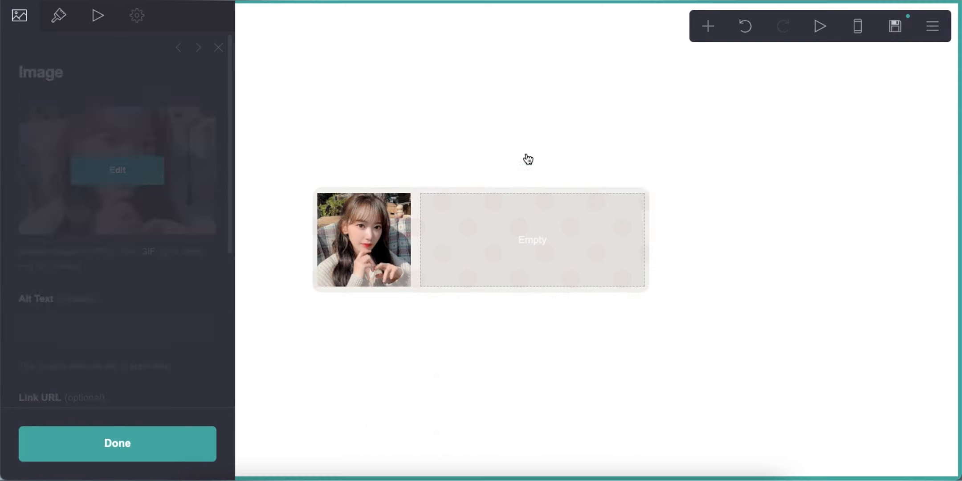
Step: Set the portrait image's corner rounding to 0.75
{"action": "left_click", "coordinate": [355, 226]}
{"action": "left_click", "coordinate": [58, 15]}
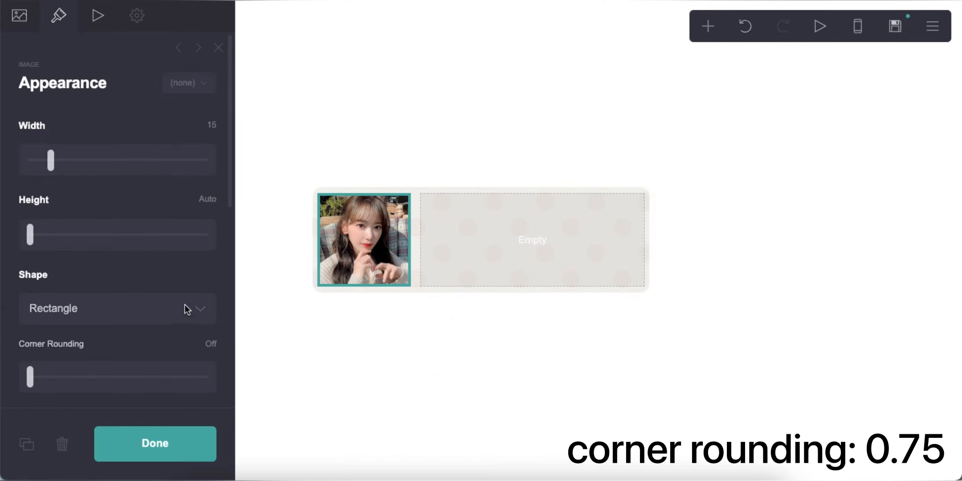
{"action": "scroll", "coordinate": [192, 294], "scroll_direction": "down", "scroll_amount": 2}
{"action": "key", "text": "BackSpace"}
{"action": "type", "text": ".75"}
{"action": "key", "text": "Return"}
{"action": "left_click", "coordinate": [698, 141]}
Step: Add a gallery element below the portrait in the container's left column
{"action": "left_click", "coordinate": [700, 35]}
{"action": "left_click", "coordinate": [557, 201]}
{"action": "left_click_drag", "start_coordinate": [440, 282], "coordinate": [370, 199]}
Step: Upload the heart, comment, share and bookmark icon bar image from Downloads into the gallery without cropping it
{"action": "left_click", "coordinate": [150, 132]}
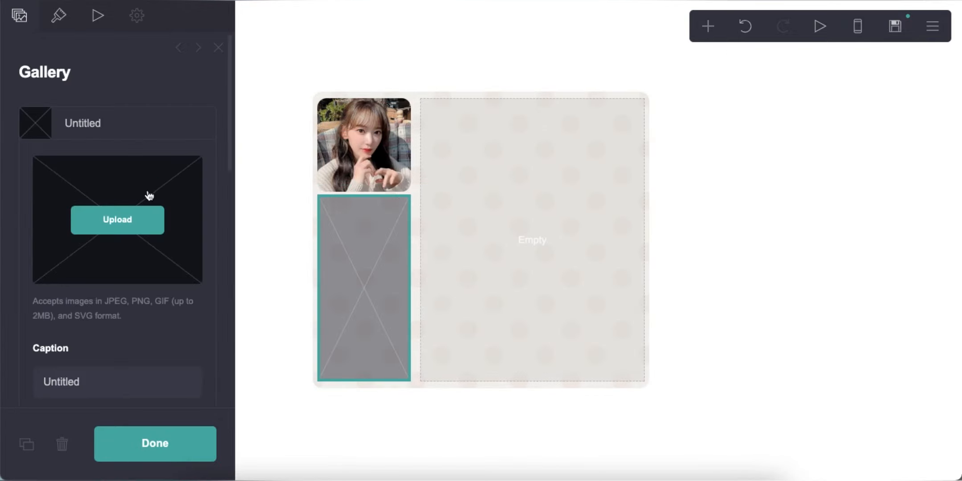
{"action": "left_click", "coordinate": [149, 195]}
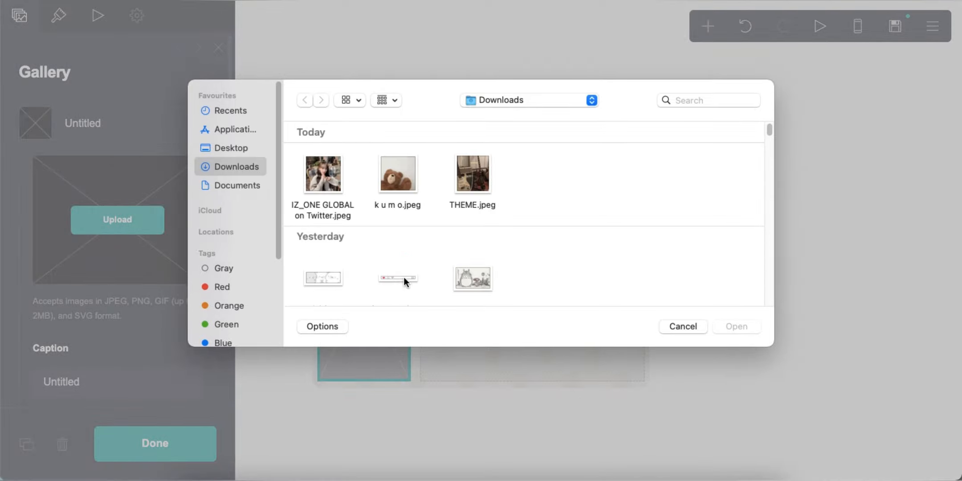
{"action": "double_click", "coordinate": [403, 278]}
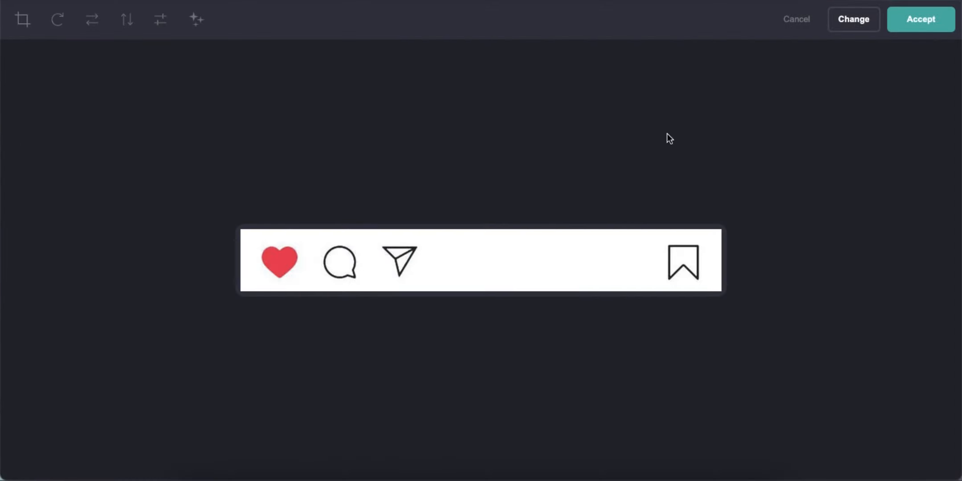
{"action": "left_click", "coordinate": [918, 29]}
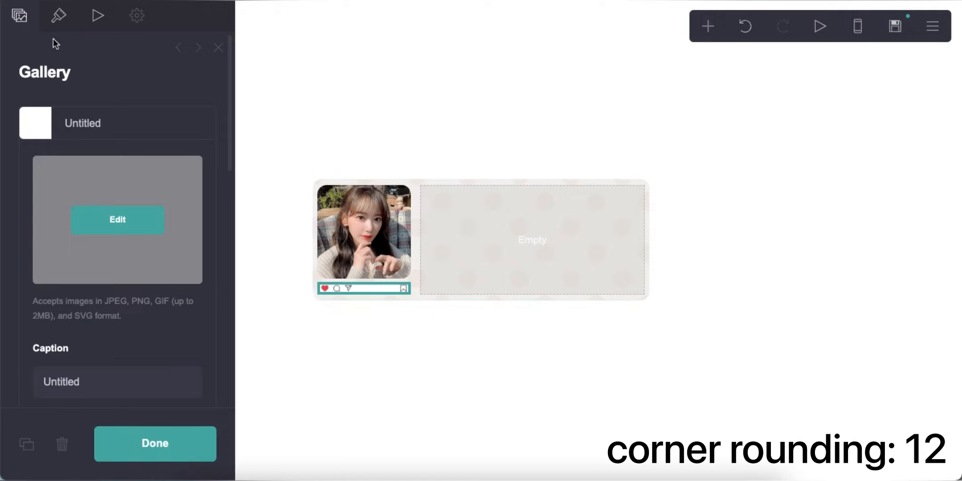
Step: Set the gallery's corner rounding to 12
{"action": "left_click", "coordinate": [56, 28]}
{"action": "left_click", "coordinate": [102, 120]}
{"action": "left_click", "coordinate": [217, 292]}
{"action": "left_click", "coordinate": [457, 354]}
Step: Add a text element to the container's right column reading "username ==!?=="
{"action": "left_click", "coordinate": [707, 28]}
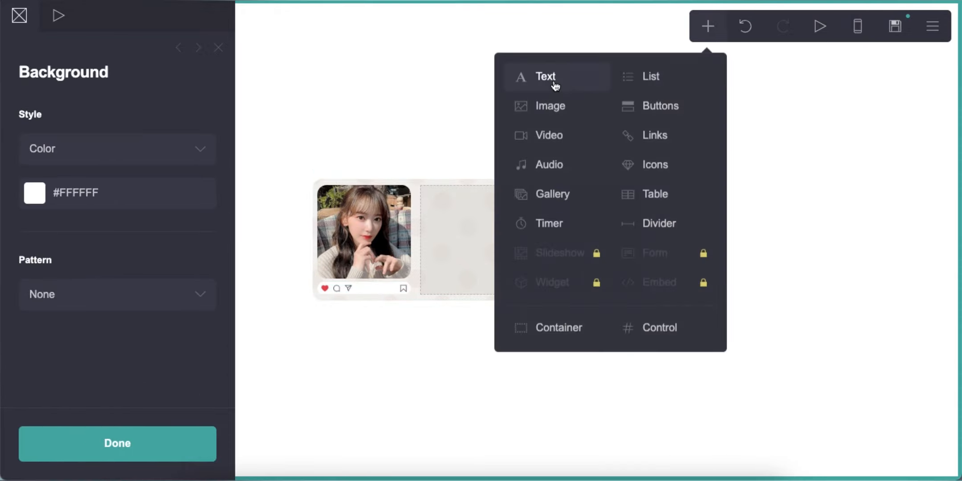
{"action": "left_click", "coordinate": [566, 83]}
{"action": "left_click_drag", "start_coordinate": [447, 303], "coordinate": [500, 220]}
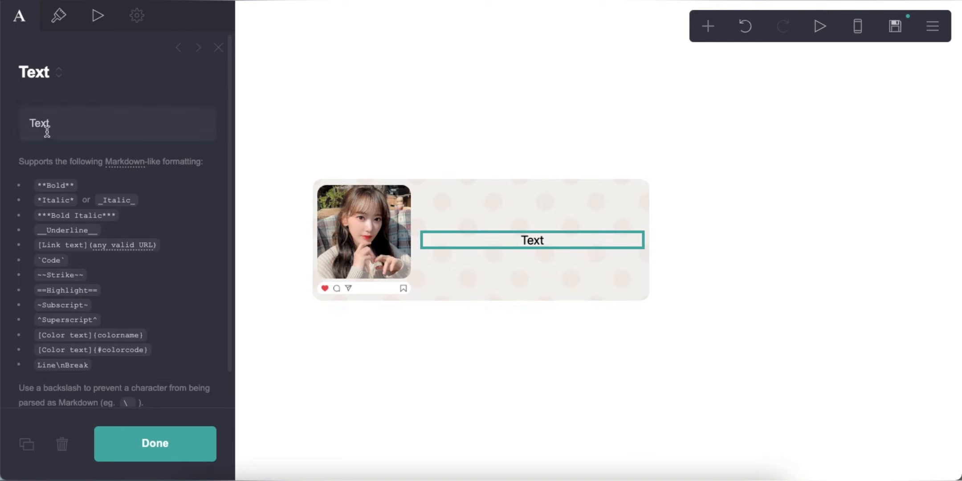
{"action": "left_click_drag", "start_coordinate": [59, 121], "coordinate": [3, 125]}
{"action": "type", "text": "username ==!"}
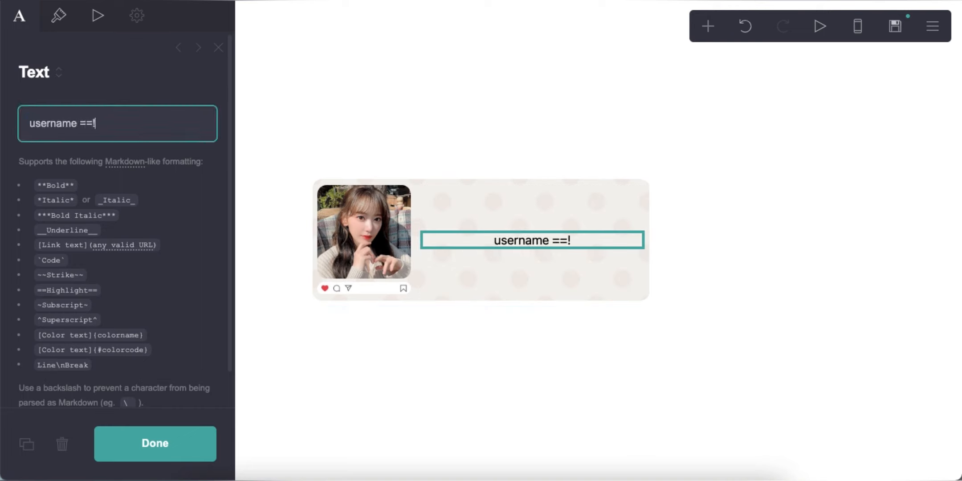
{"action": "type", "text": "?=="}
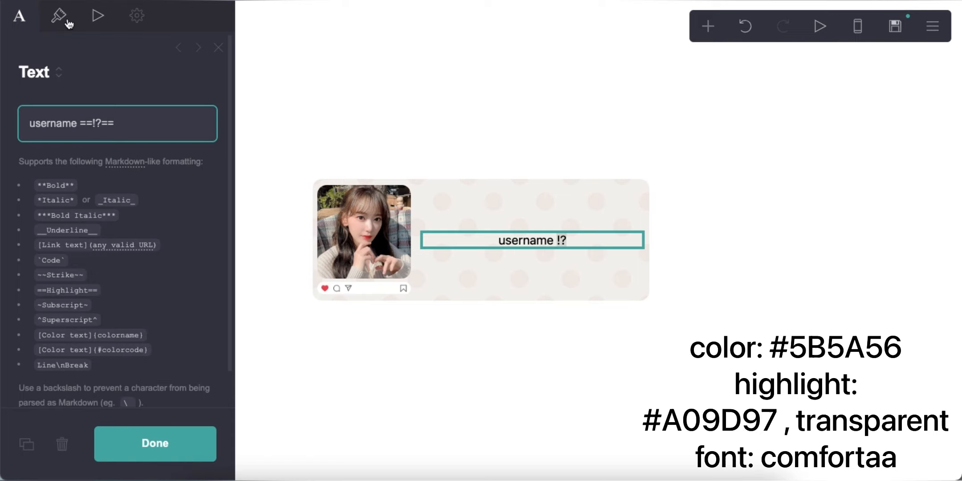
Step: Set the username text's color to #5B5A56
{"action": "left_click", "coordinate": [58, 16]}
{"action": "left_click", "coordinate": [126, 158]}
{"action": "type", "text": "5B"}
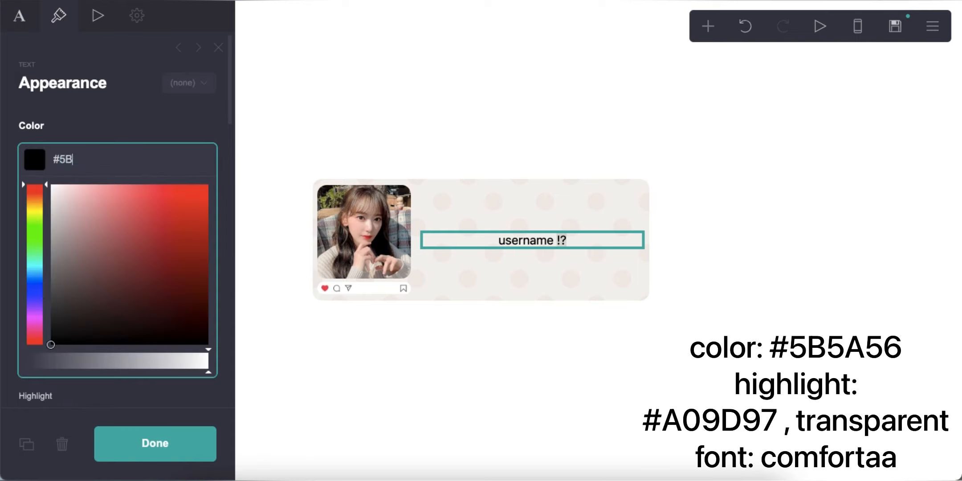
{"action": "type", "text": "5A56"}
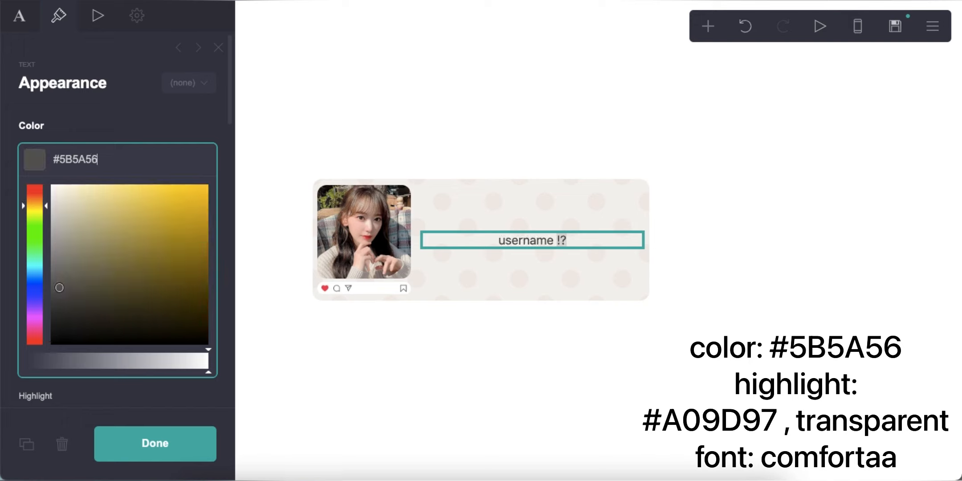
{"action": "key", "text": "Return"}
Step: Set the text's highlight color to #A09D97 with a fully transparent highlight background
{"action": "left_click", "coordinate": [73, 226]}
{"action": "type", "text": "#"}
{"action": "type", "text": "A09D97"}
{"action": "key", "text": "Return"}
{"action": "left_click", "coordinate": [174, 227]}
{"action": "scroll", "coordinate": [154, 338], "scroll_direction": "down", "scroll_amount": 3}
{"action": "left_click_drag", "start_coordinate": [155, 328], "coordinate": [2, 320]}
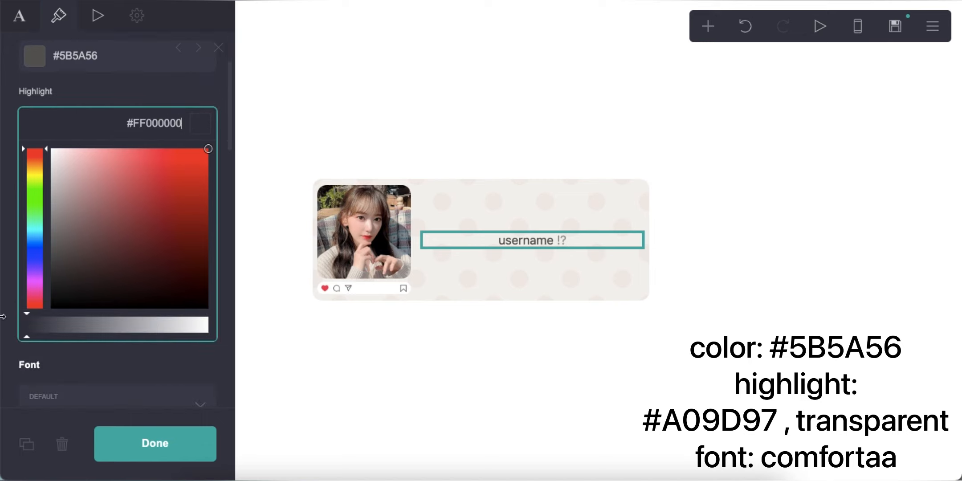
Step: Change the username text's font to Comfortaa
{"action": "scroll", "coordinate": [93, 279], "scroll_direction": "up", "scroll_amount": 3}
{"action": "left_click", "coordinate": [115, 199]}
{"action": "left_click", "coordinate": [201, 314]}
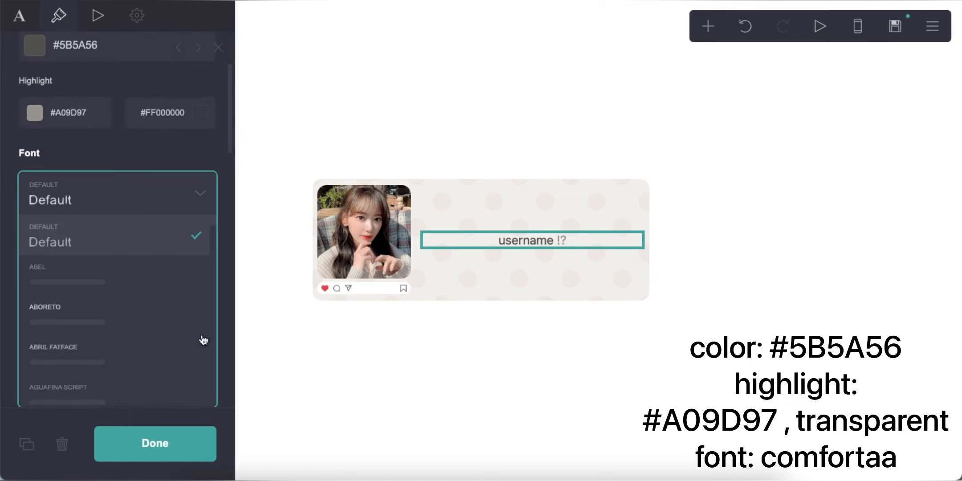
{"action": "left_click_drag", "start_coordinate": [214, 224], "coordinate": [211, 264]}
{"action": "scroll", "coordinate": [134, 310], "scroll_direction": "up", "scroll_amount": 5}
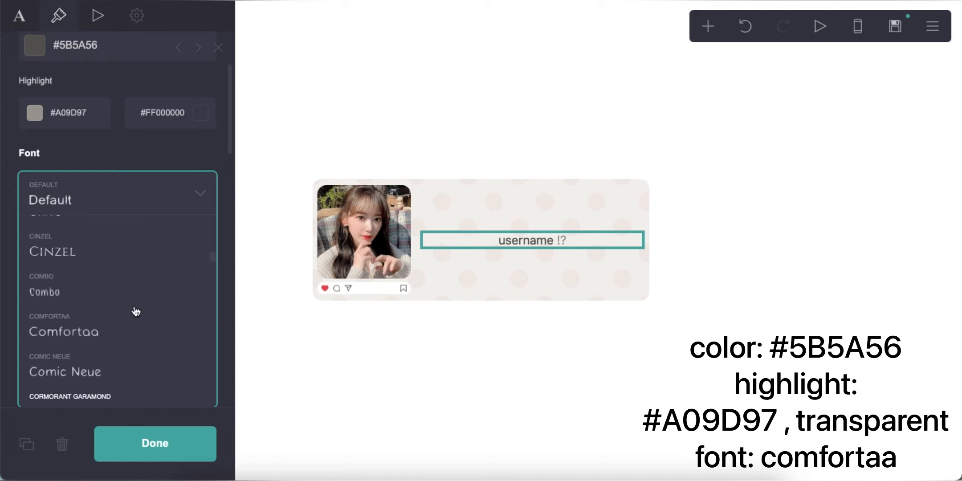
{"action": "left_click", "coordinate": [109, 333]}
Step: Set the username text's size to 1.75 and its weight to Semi Bold
{"action": "left_click", "coordinate": [206, 238]}
{"action": "type", "text": ".75"}
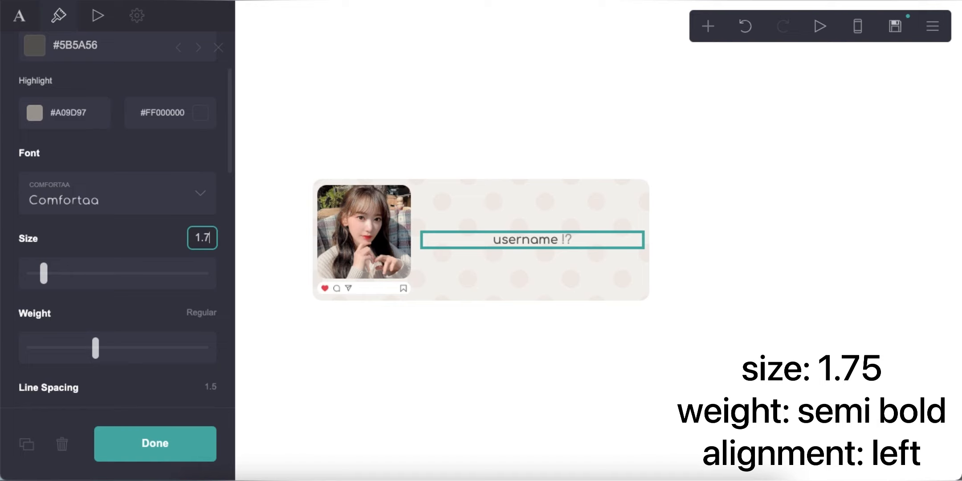
{"action": "key", "text": "Return"}
{"action": "mouse_move", "coordinate": [149, 348]}
{"action": "left_mouse_down"}
{"action": "mouse_move", "coordinate": [161, 348]}
{"action": "mouse_move", "coordinate": [140, 349]}
{"action": "left_mouse_up"}
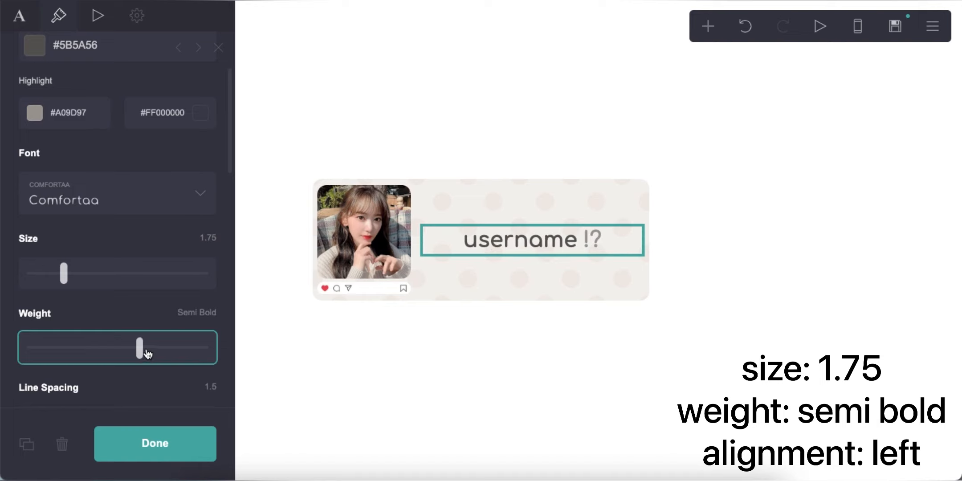
Step: Align the username text to the left
{"action": "scroll", "coordinate": [148, 311], "scroll_direction": "down", "scroll_amount": 10}
{"action": "left_click", "coordinate": [131, 285]}
{"action": "left_click", "coordinate": [133, 298]}
{"action": "left_click", "coordinate": [472, 369]}
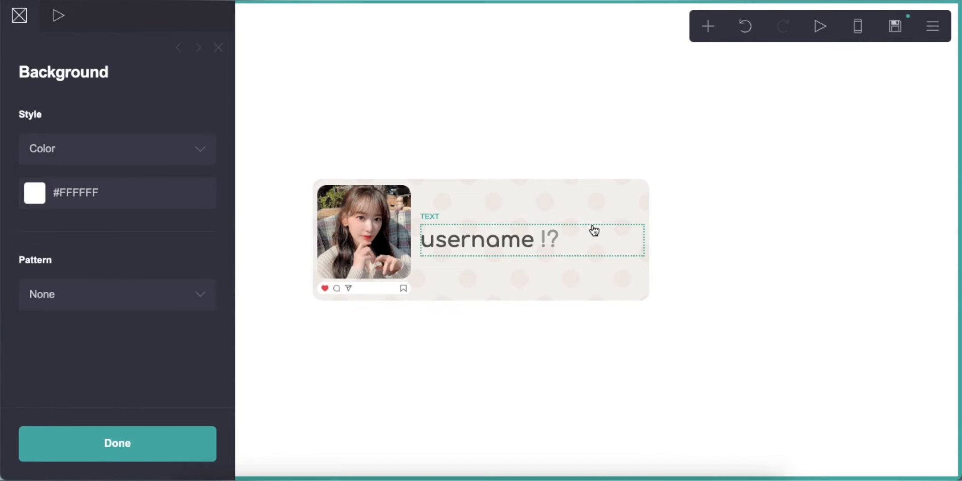
Step: Add a divider below the username text and set its style to Dotted
{"action": "left_click", "coordinate": [597, 234]}
{"action": "left_click", "coordinate": [705, 32]}
{"action": "left_click", "coordinate": [649, 227]}
{"action": "left_click", "coordinate": [68, 154]}
{"action": "left_click", "coordinate": [61, 201]}
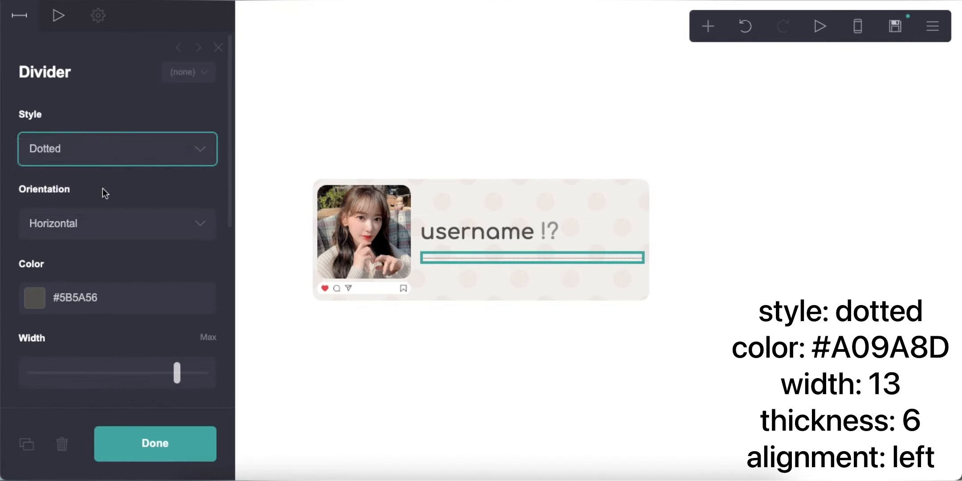
Step: Set the dotted divider's color to #A09A8D and its width to 13
{"action": "left_click", "coordinate": [116, 306]}
{"action": "type", "text": "A09A"}
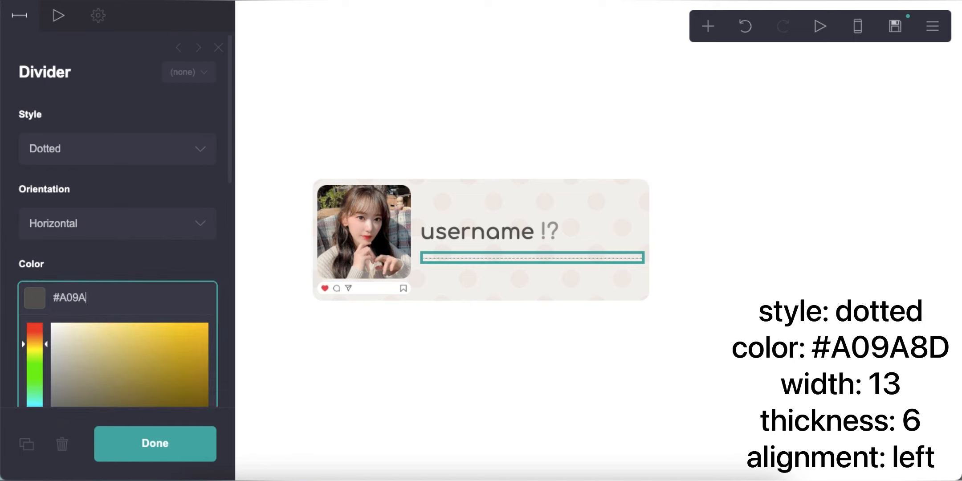
{"action": "type", "text": "8D"}
{"action": "key", "text": "Return"}
{"action": "scroll", "coordinate": [138, 299], "scroll_direction": "down", "scroll_amount": 2}
{"action": "left_click", "coordinate": [208, 247]}
{"action": "type", "text": "13"}
{"action": "key", "text": "Return"}
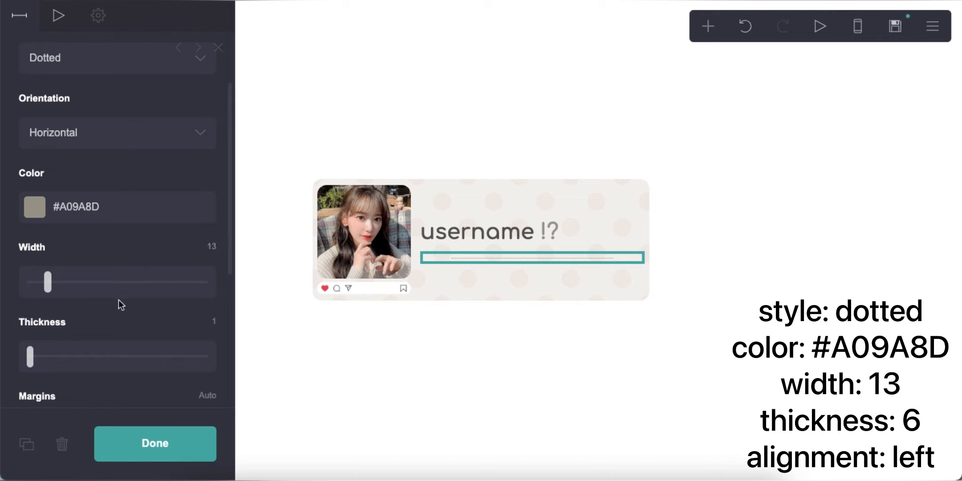
Step: Set the dotted divider's thickness to 6 and align it to the left
{"action": "scroll", "coordinate": [119, 300], "scroll_direction": "down", "scroll_amount": 2}
{"action": "left_click", "coordinate": [198, 244]}
{"action": "type", "text": "6"}
{"action": "key", "text": "Return"}
{"action": "scroll", "coordinate": [133, 289], "scroll_direction": "down", "scroll_amount": 3}
{"action": "left_click", "coordinate": [130, 262]}
{"action": "left_click", "coordinate": [129, 279]}
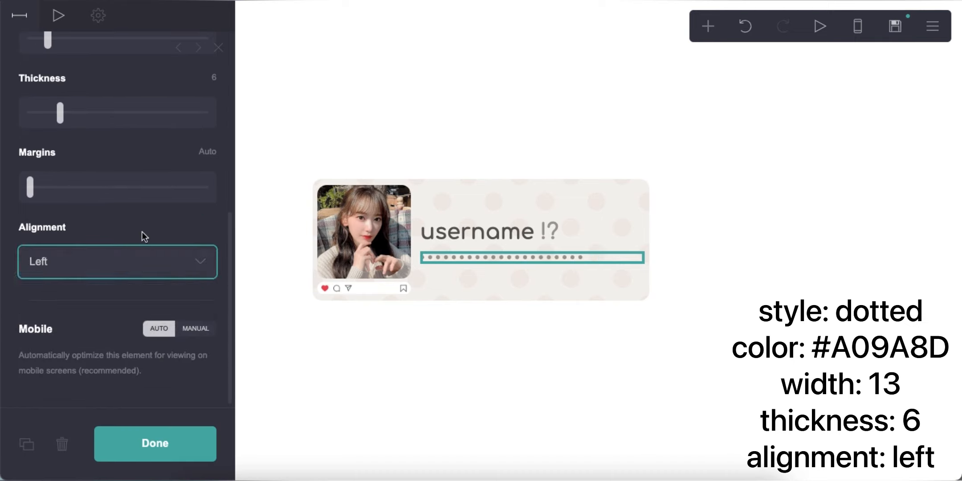
{"action": "left_click", "coordinate": [539, 397]}
Step: Add a text element and place it below the dotted divider in the profile card
{"action": "left_click", "coordinate": [707, 26]}
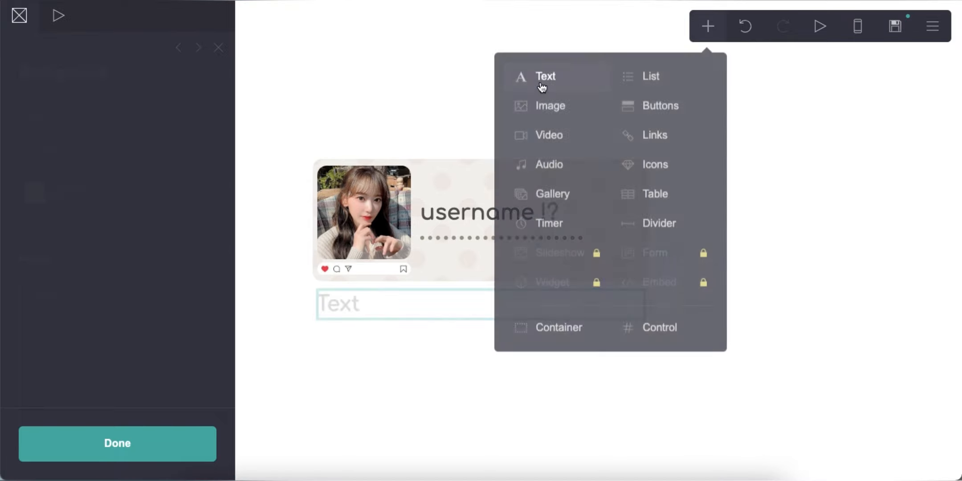
{"action": "left_click", "coordinate": [542, 87]}
{"action": "left_click_drag", "start_coordinate": [451, 284], "coordinate": [473, 252]}
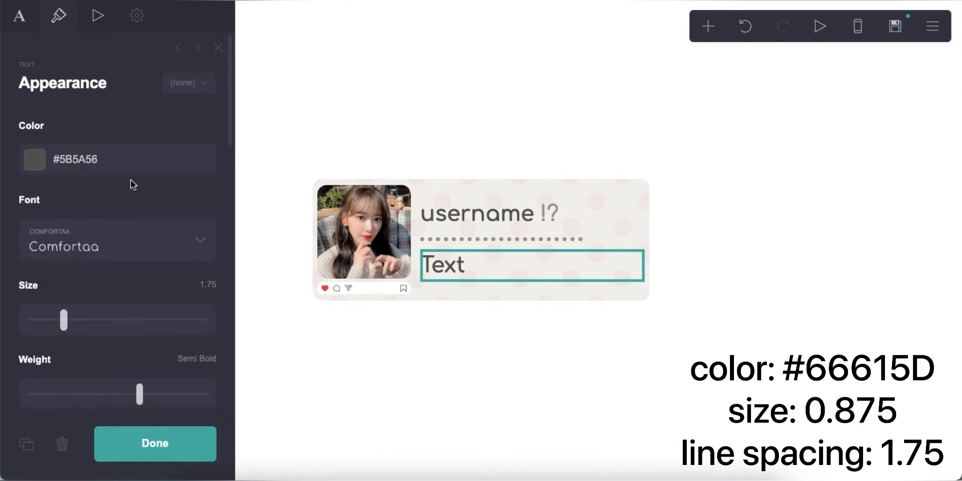
Step: Set the new text's color to #66615D and its size to 0.875
{"action": "left_click", "coordinate": [138, 165]}
{"action": "type", "text": "66615D"}
{"action": "key", "text": "Return"}
{"action": "left_click", "coordinate": [208, 284]}
{"action": "type", "text": "0.875"}
{"action": "key", "text": "Return"}
Step: Set the line spacing of the text below the divider to 1.75
{"action": "scroll", "coordinate": [152, 281], "scroll_direction": "down", "scroll_amount": 1}
{"action": "scroll", "coordinate": [152, 282], "scroll_direction": "down", "scroll_amount": 3}
{"action": "left_click", "coordinate": [206, 338]}
{"action": "type", "text": ".75"}
{"action": "key", "text": "Return"}
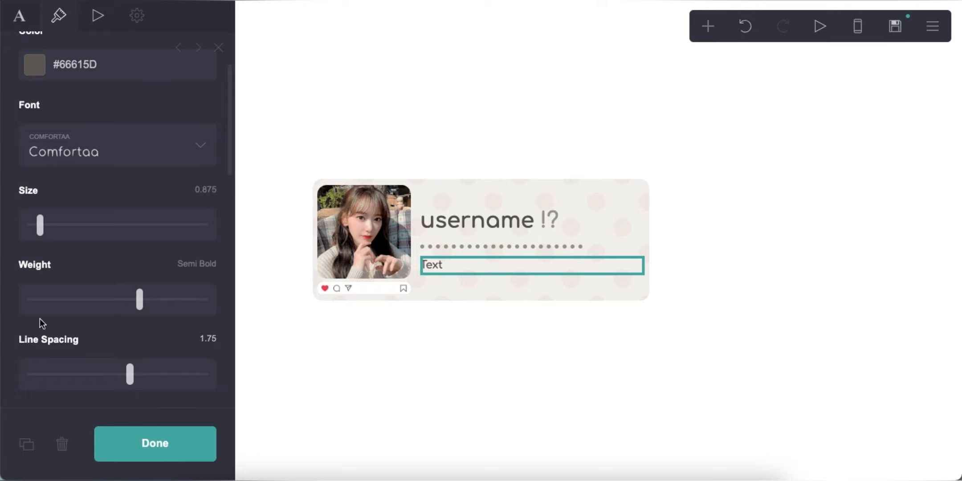
Step: Replace the placeholder text with a first line reading "name! ==call me== name name"
{"action": "scroll", "coordinate": [35, 101], "scroll_direction": "up", "scroll_amount": 4}
{"action": "left_click", "coordinate": [20, 17]}
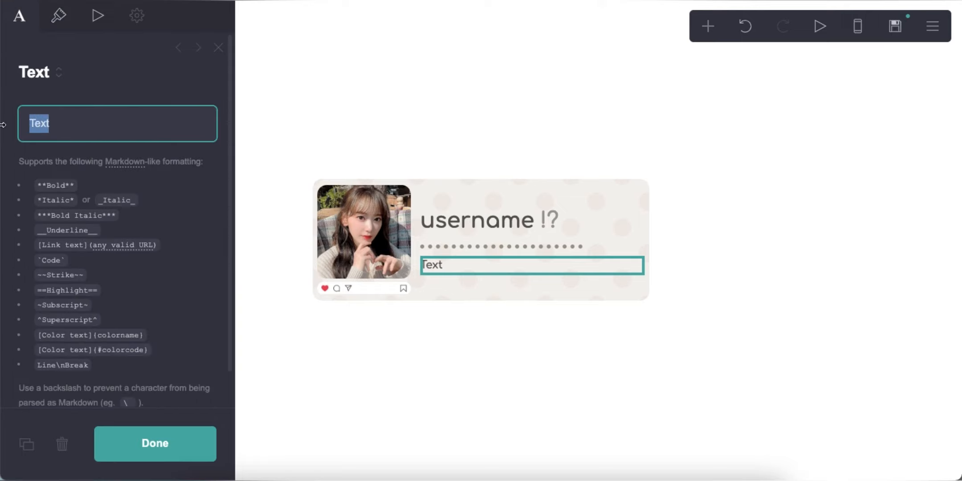
{"action": "type", "text": "name!"}
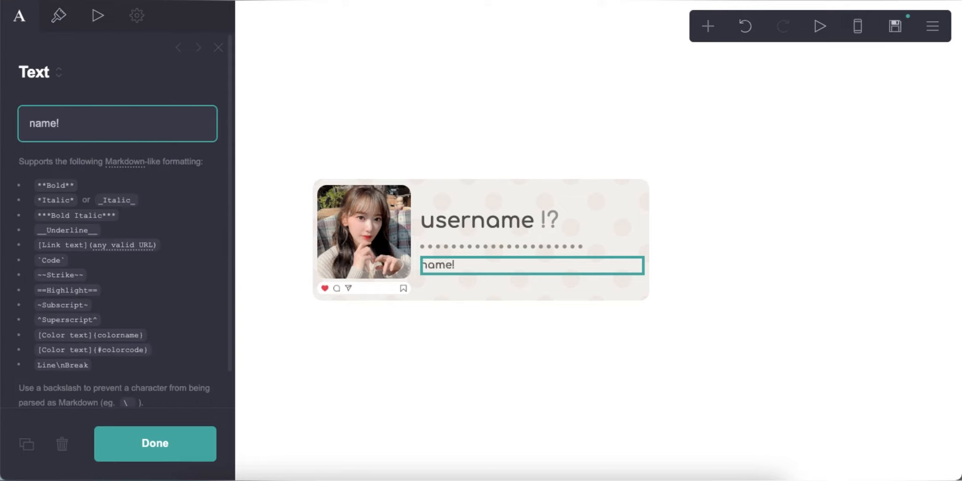
{"action": "type", "text": " ==call me=="}
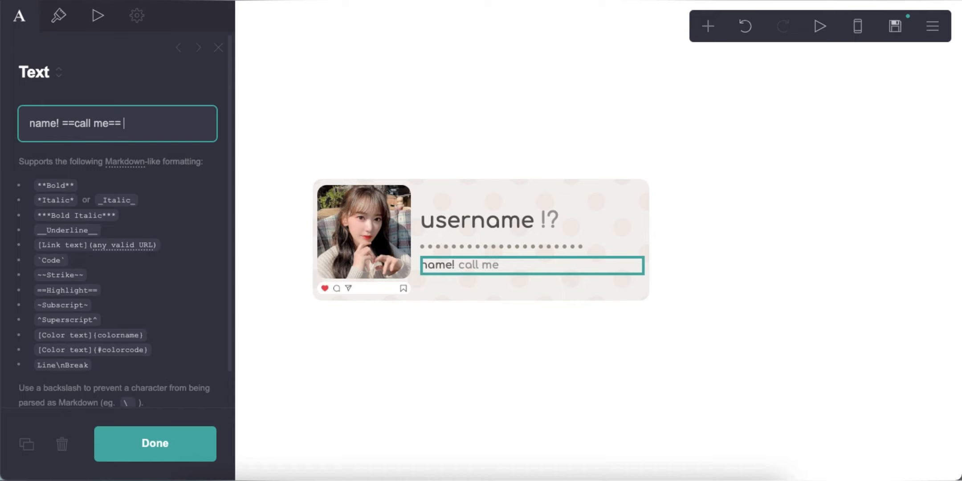
{"action": "type", "text": " name name"}
{"action": "key", "text": "Return"}
Step: Add a second line reading "info info ==here's my== [link](#)" to the text
{"action": "type", "text": "info info"}
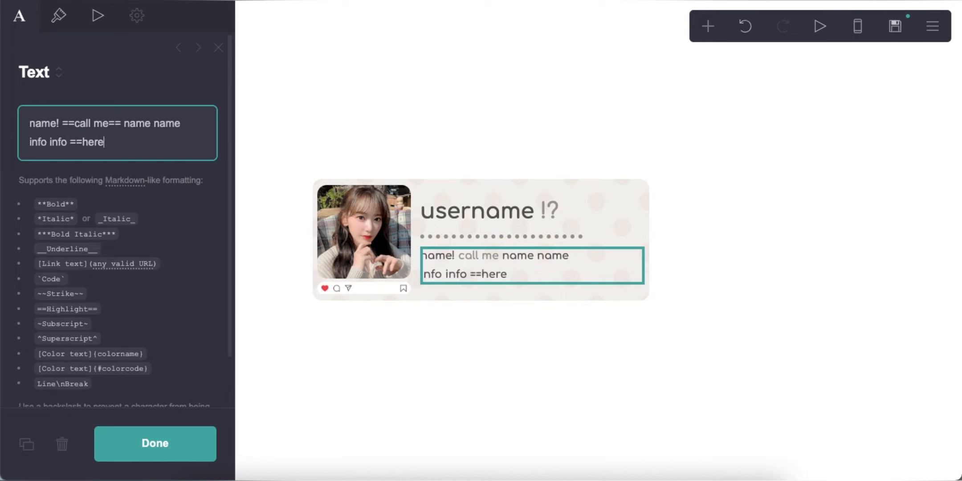
{"action": "type", "text": "==here's my== [l"}
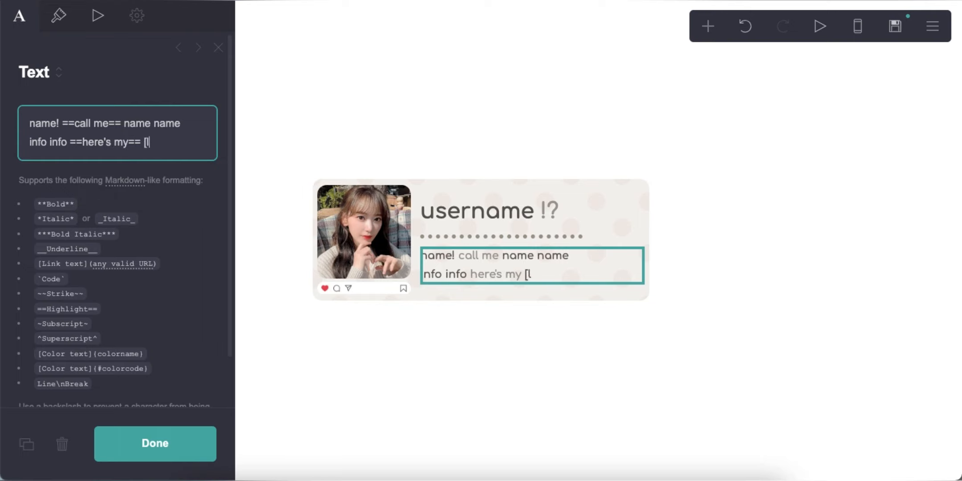
{"action": "type", "text": "ink](#)"}
{"action": "key", "text": "Return"}
Step: Add a third line reading "==info info== info info info info info info" and finish editing the text
{"action": "type", "text": "="}
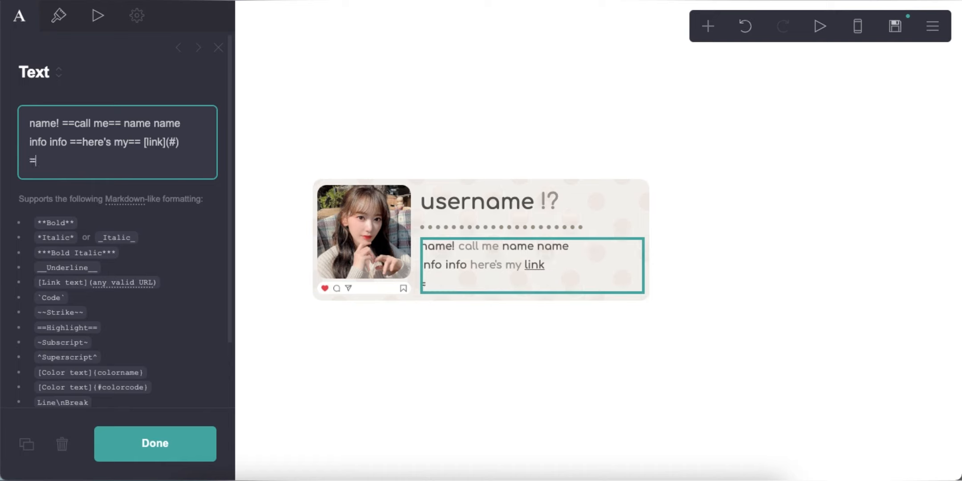
{"action": "type", "text": "=info info== info info in"}
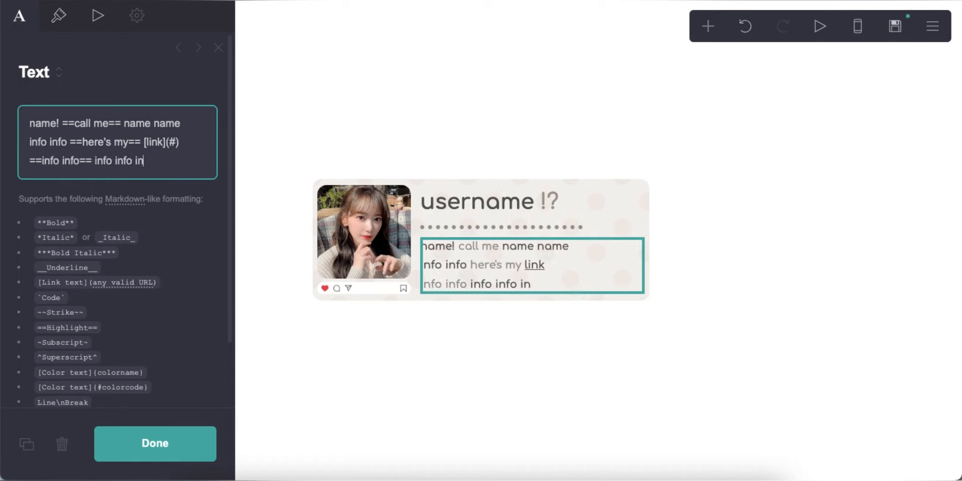
{"action": "type", "text": "fo info info"}
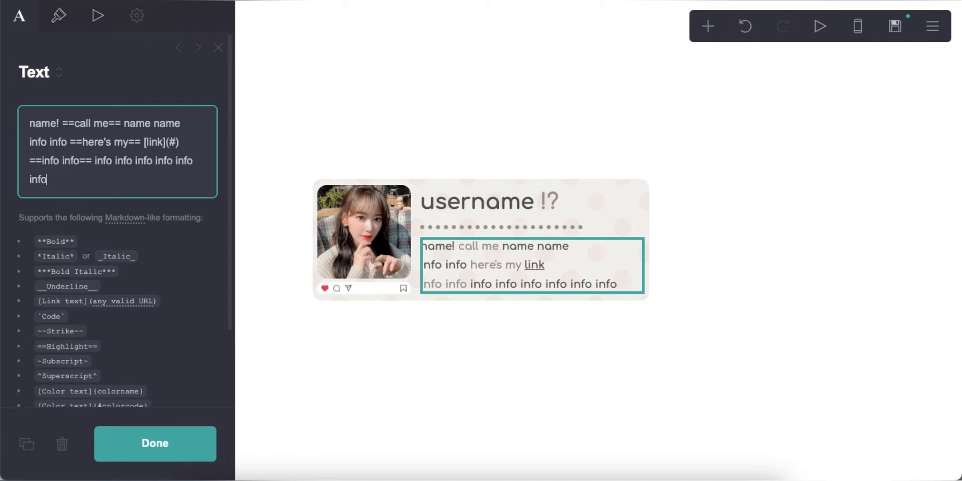
{"action": "left_click", "coordinate": [509, 380]}
{"action": "left_click", "coordinate": [857, 32]}
{"action": "left_click", "coordinate": [858, 32]}
Step: Add a container below the profile card and set its type to Columns
{"action": "left_click", "coordinate": [701, 31]}
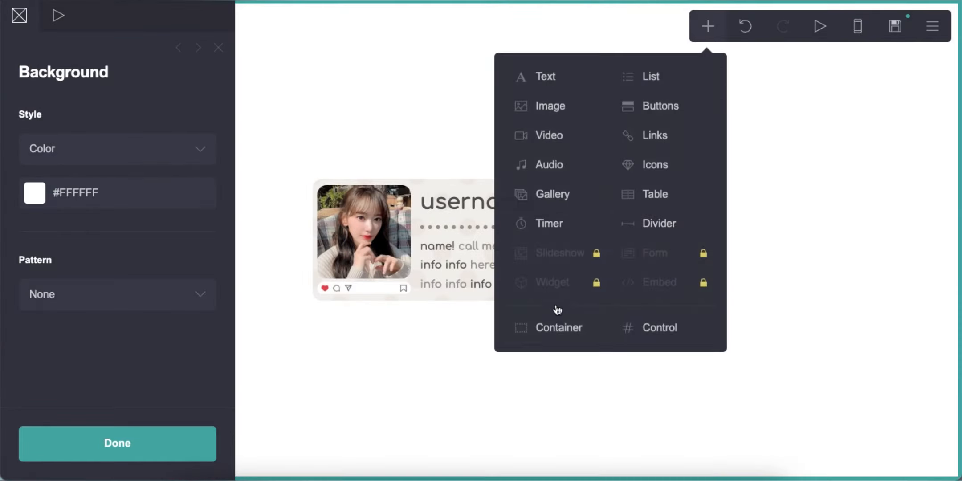
{"action": "left_click", "coordinate": [549, 328]}
{"action": "left_click", "coordinate": [19, 17]}
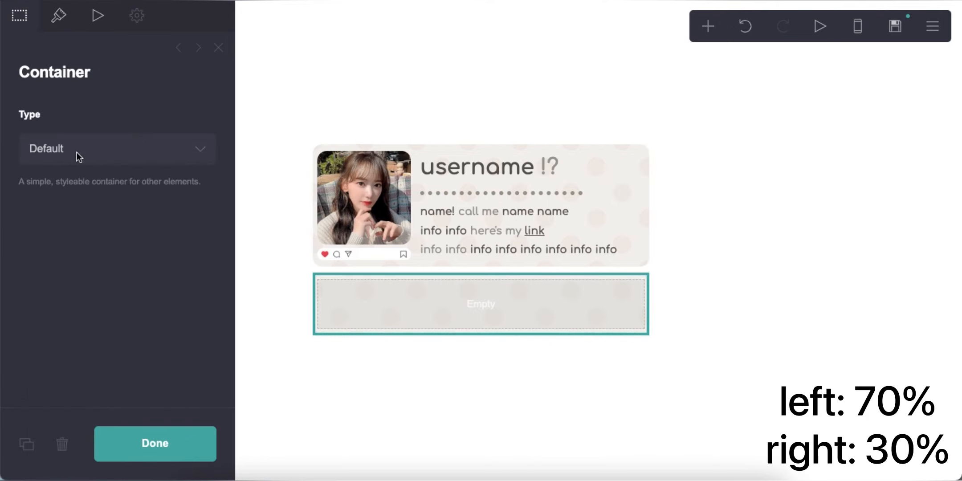
{"action": "left_click", "coordinate": [77, 152]}
{"action": "left_click", "coordinate": [76, 165]}
Step: Split the new container's columns into 70% left and 30% right
{"action": "left_click", "coordinate": [68, 319]}
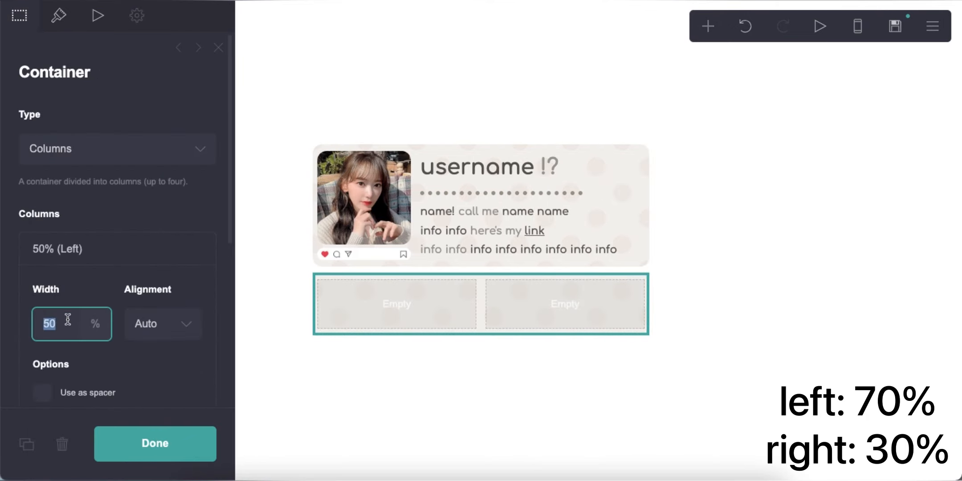
{"action": "type", "text": "70"}
{"action": "key", "text": "Return"}
{"action": "left_click", "coordinate": [75, 266]}
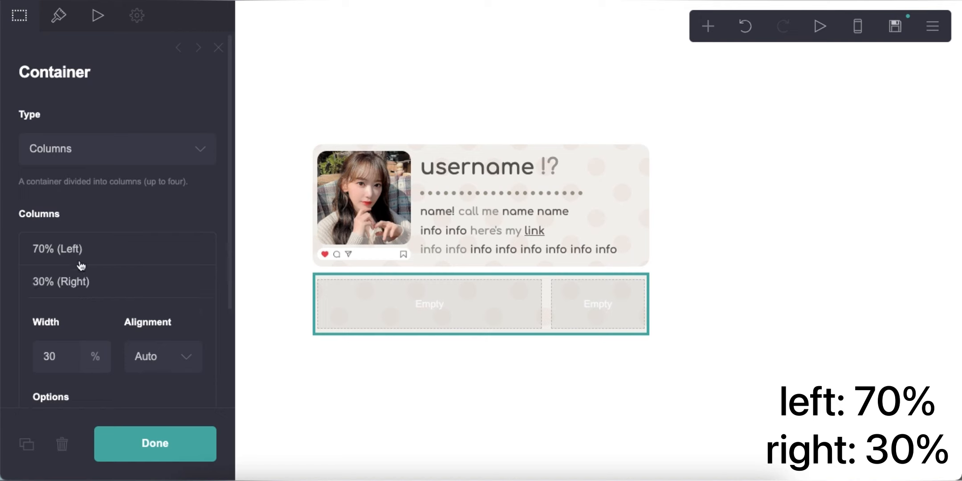
Step: Set the new container's horizontal padding to 0.5 and its gutters to 0
{"action": "left_click", "coordinate": [52, 23]}
{"action": "left_click", "coordinate": [206, 225]}
{"action": "type", "text": "0.5"}
{"action": "key", "text": "Return"}
{"action": "left_click", "coordinate": [208, 297]}
{"action": "type", "text": "0"}
{"action": "key", "text": "Return"}
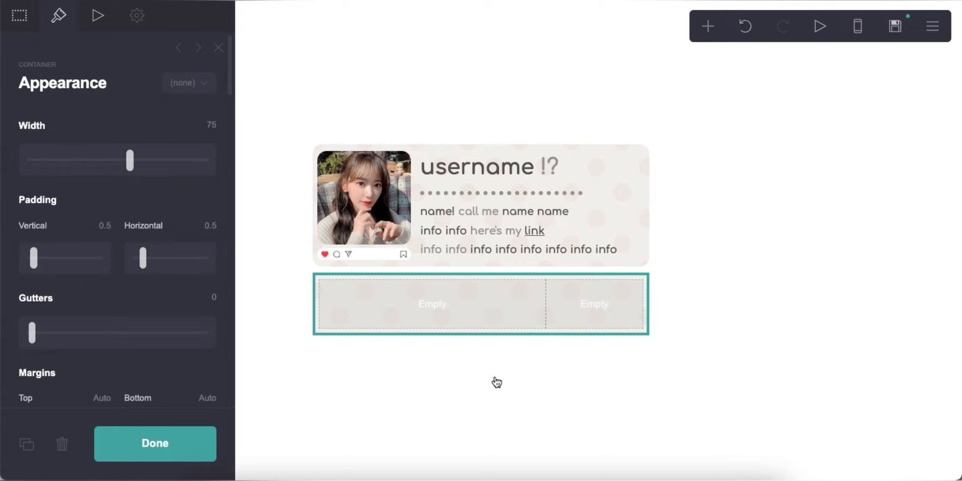
{"action": "left_click", "coordinate": [496, 383]}
Step: Add a Buttons element and place it in the lower container's left column
{"action": "left_click", "coordinate": [708, 26]}
{"action": "left_click", "coordinate": [645, 104]}
{"action": "left_click_drag", "start_coordinate": [455, 340], "coordinate": [437, 288]}
Step: Add more buttons to the Buttons element until it holds five
{"action": "left_click", "coordinate": [127, 165]}
{"action": "left_click", "coordinate": [132, 203]}
{"action": "left_click", "coordinate": [132, 197]}
{"action": "left_click", "coordinate": [131, 243]}
{"action": "left_click", "coordinate": [127, 228]}
{"action": "left_click", "coordinate": [123, 276]}
Step: Label the first button 1 and set its URL to #i
{"action": "left_click", "coordinate": [107, 117]}
{"action": "double_click", "coordinate": [109, 199]}
{"action": "type", "text": "1"}
{"action": "triple_click", "coordinate": [126, 272]}
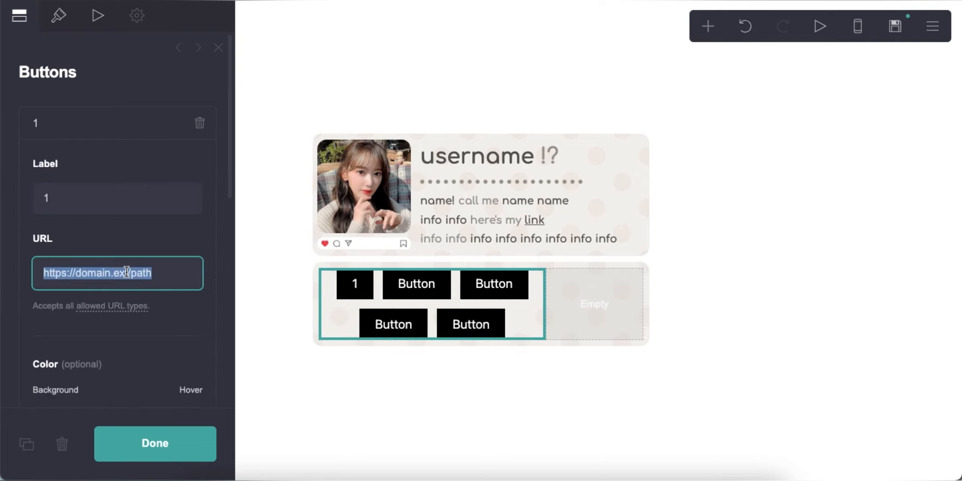
{"action": "type", "text": "#i"}
{"action": "key", "text": "Return"}
{"action": "left_click", "coordinate": [110, 129]}
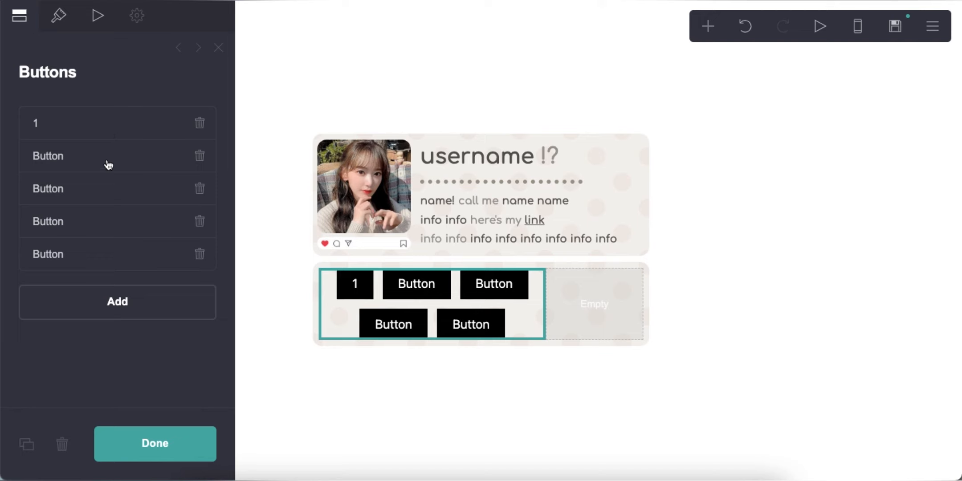
Step: Label the second button 2 and the third button 3
{"action": "left_click", "coordinate": [108, 165]}
{"action": "double_click", "coordinate": [115, 240]}
{"action": "type", "text": "2"}
{"action": "key", "text": "Return"}
{"action": "left_click", "coordinate": [97, 185]}
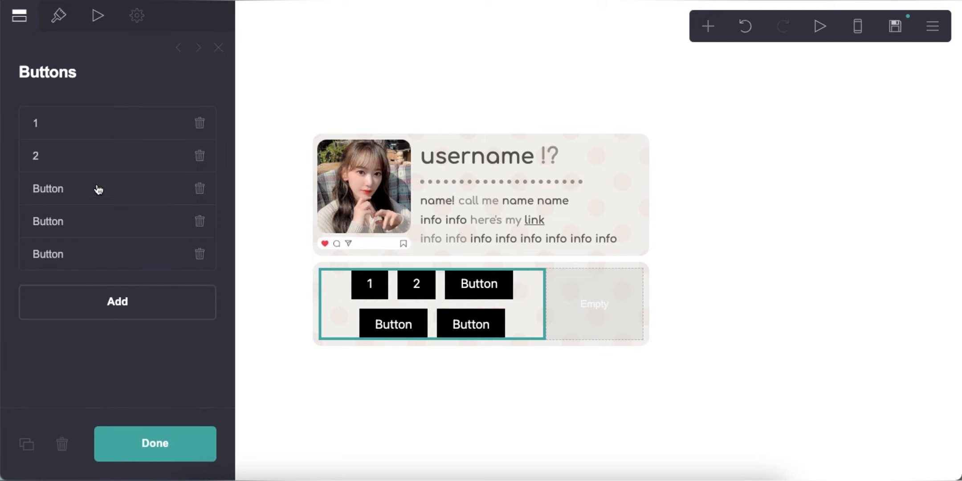
{"action": "left_click", "coordinate": [99, 189]}
{"action": "double_click", "coordinate": [114, 264]}
{"action": "type", "text": "3"}
{"action": "key", "text": "Return"}
{"action": "left_click", "coordinate": [104, 195]}
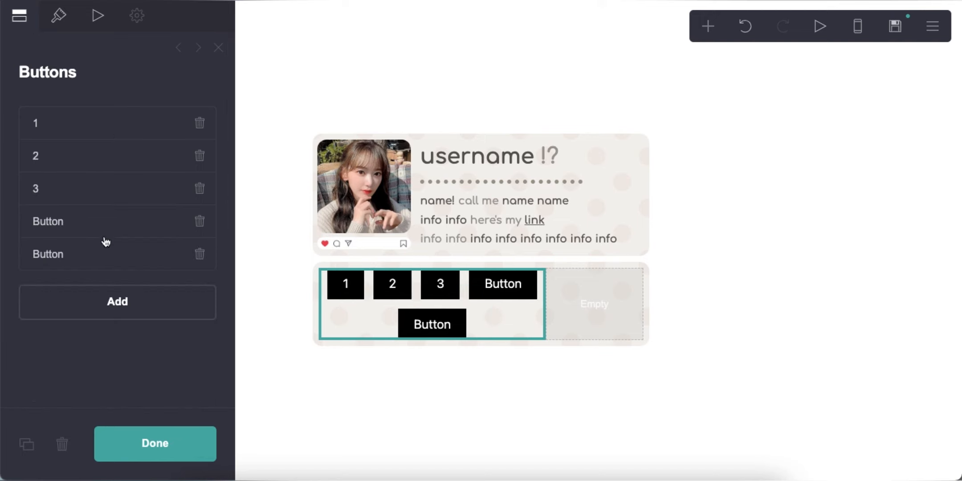
Step: Label the fourth button 4 and the fifth button 5
{"action": "left_click", "coordinate": [105, 225]}
{"action": "double_click", "coordinate": [102, 302]}
{"action": "type", "text": "4"}
{"action": "key", "text": "Return"}
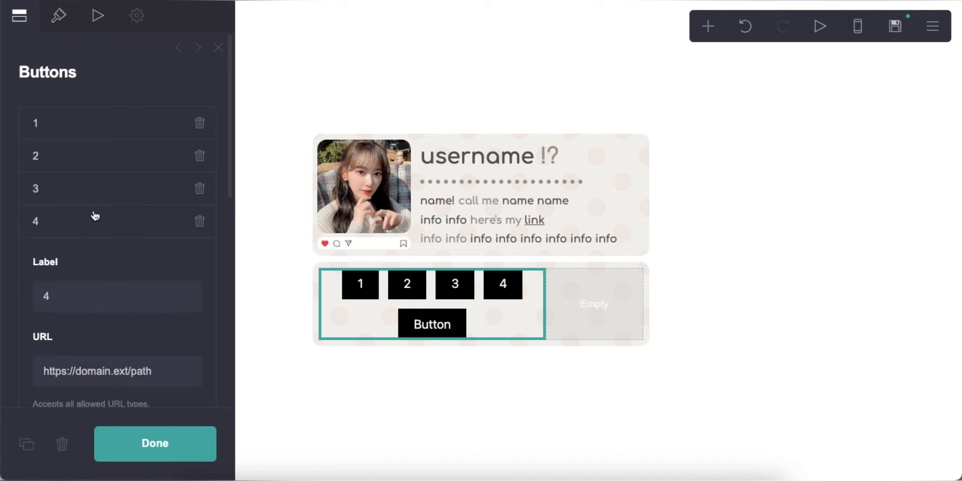
{"action": "left_click", "coordinate": [96, 235]}
{"action": "left_click", "coordinate": [102, 264]}
{"action": "double_click", "coordinate": [99, 329]}
{"action": "type", "text": "5"}
{"action": "key", "text": "Return"}
{"action": "left_click", "coordinate": [120, 271]}
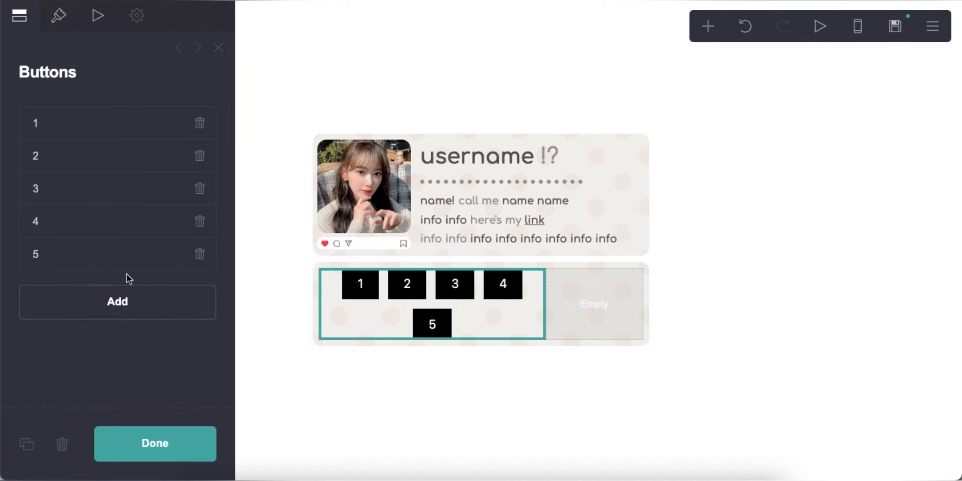
Step: Set the buttons' background color to #9F9890
{"action": "left_click", "coordinate": [66, 25]}
{"action": "scroll", "coordinate": [107, 167], "scroll_direction": "down", "scroll_amount": 3}
{"action": "left_click", "coordinate": [96, 268]}
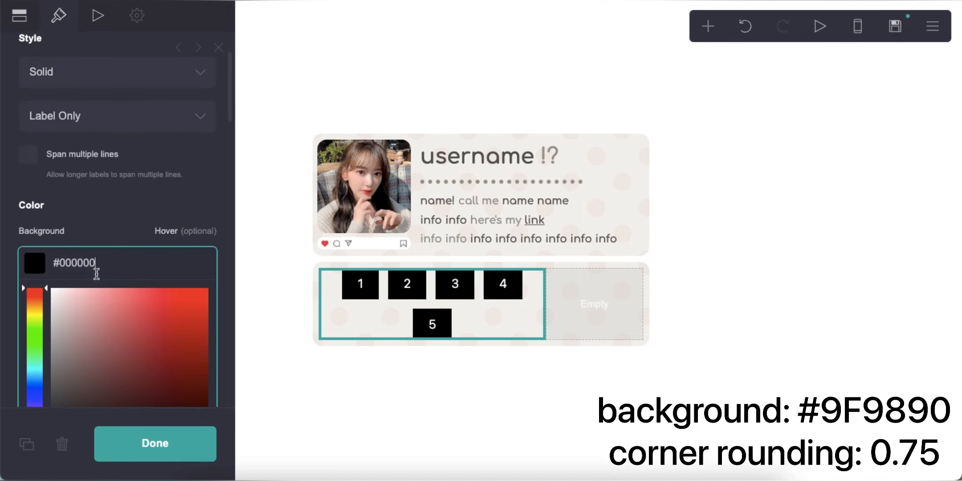
{"action": "double_click", "coordinate": [96, 273]}
{"action": "type", "text": "9F9890"}
{"action": "key", "text": "Return"}
Step: Set the buttons' corner rounding to 0.75
{"action": "scroll", "coordinate": [112, 303], "scroll_direction": "down", "scroll_amount": 8}
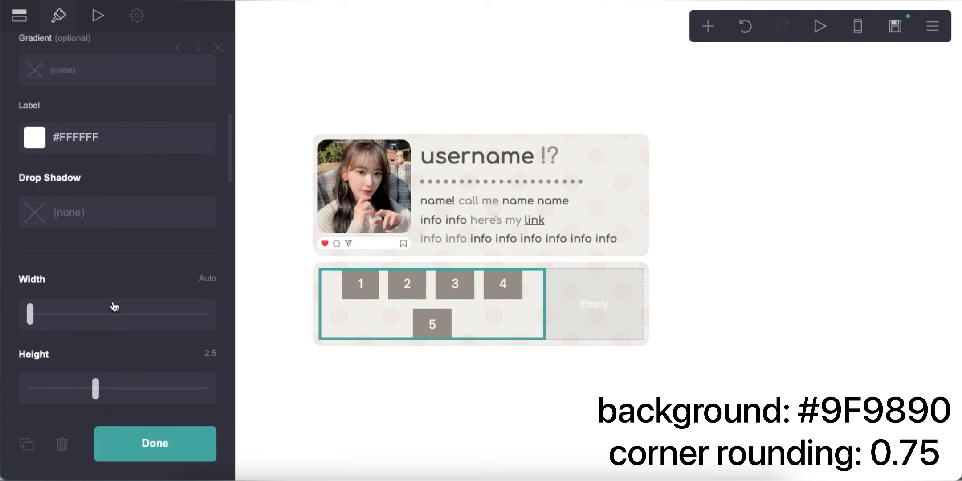
{"action": "left_click", "coordinate": [190, 329]}
{"action": "type", "text": "0.75"}
{"action": "key", "text": "Return"}
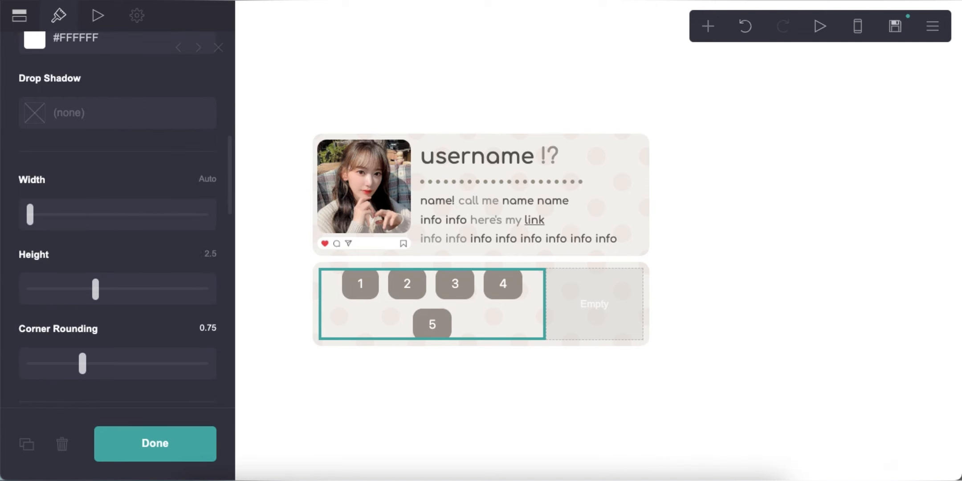
Step: Change the font of the button labels to Comfortaa
{"action": "scroll", "coordinate": [147, 328], "scroll_direction": "down", "scroll_amount": 1}
{"action": "scroll", "coordinate": [139, 328], "scroll_direction": "down", "scroll_amount": 4}
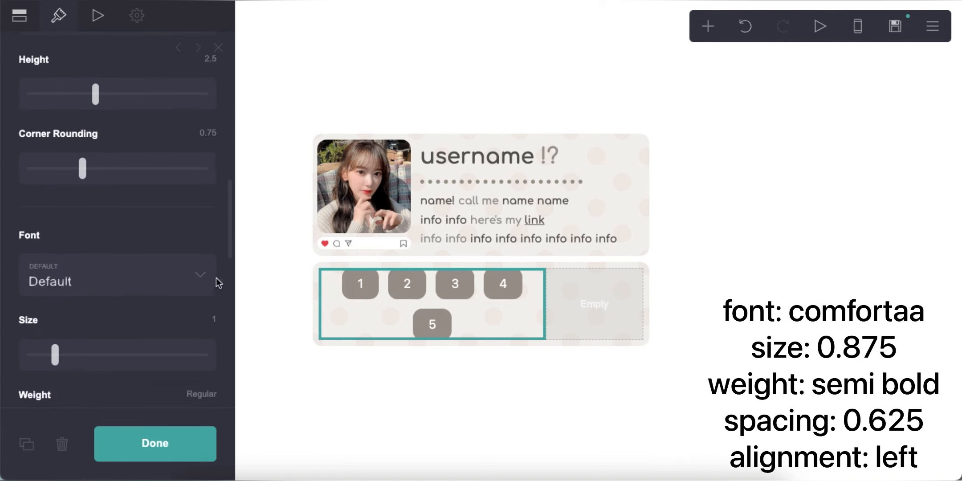
{"action": "left_click", "coordinate": [209, 289]}
{"action": "left_click", "coordinate": [208, 281]}
{"action": "left_click", "coordinate": [193, 203]}
{"action": "scroll", "coordinate": [208, 277], "scroll_direction": "down", "scroll_amount": 5}
{"action": "scroll", "coordinate": [209, 261], "scroll_direction": "up", "scroll_amount": 5}
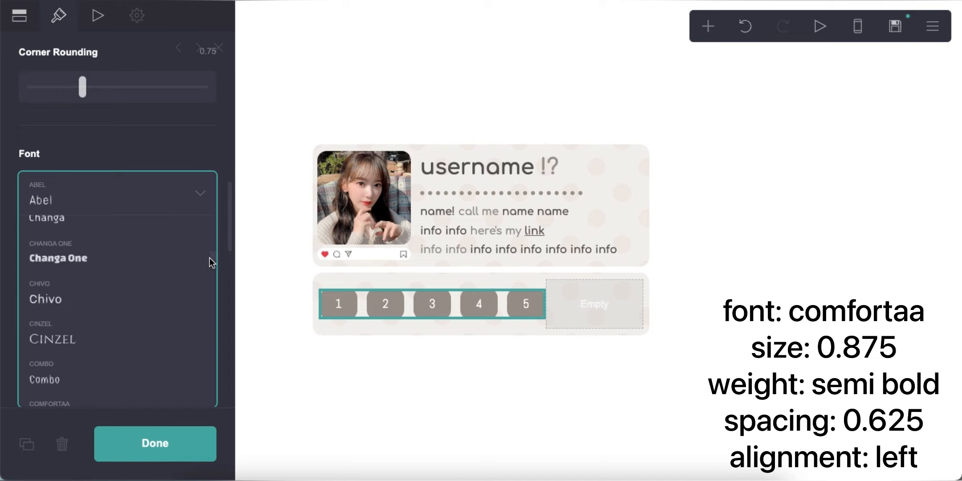
{"action": "scroll", "coordinate": [114, 328], "scroll_direction": "down", "scroll_amount": 1}
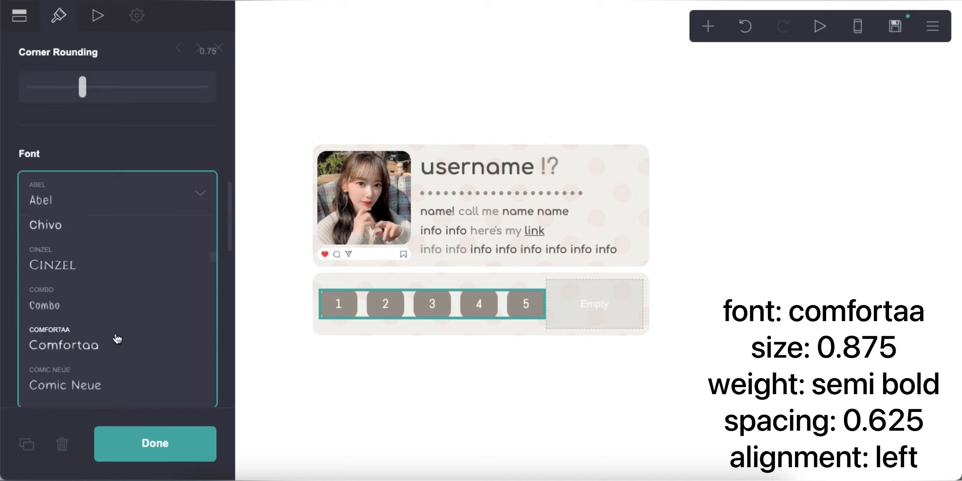
{"action": "left_click", "coordinate": [114, 345]}
Step: Set the button labels' size to 0.875 and their weight to Semi Bold
{"action": "key", "text": "Return"}
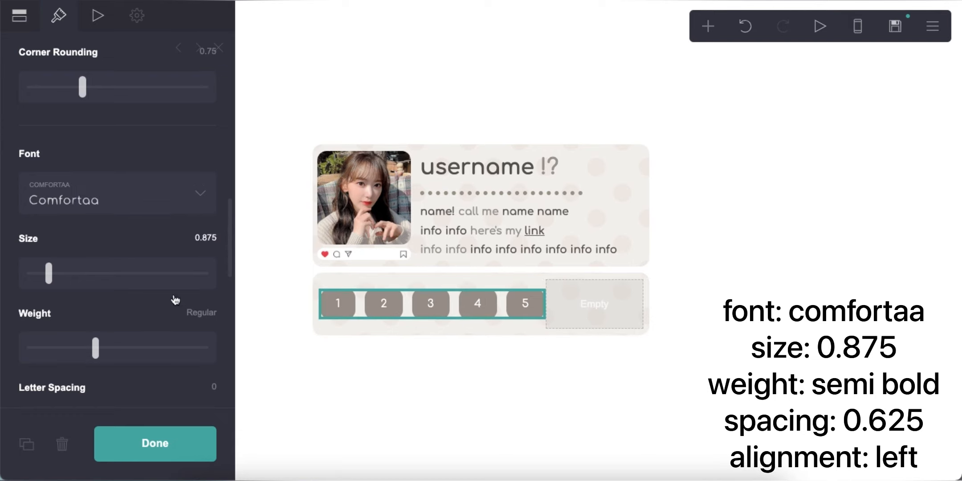
{"action": "left_click", "coordinate": [150, 356]}
Step: Set the spacing between the buttons to 0.625 and align them to the left
{"action": "scroll", "coordinate": [152, 309], "scroll_direction": "down", "scroll_amount": 6}
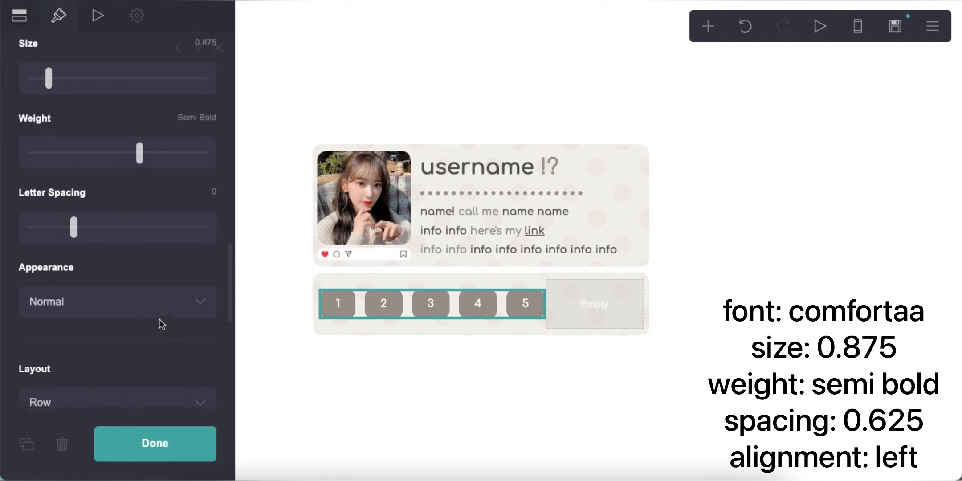
{"action": "scroll", "coordinate": [160, 319], "scroll_direction": "down", "scroll_amount": 2}
{"action": "left_click", "coordinate": [203, 258]}
{"action": "type", "text": ".6"}
{"action": "key", "text": "Return"}
{"action": "scroll", "coordinate": [156, 276], "scroll_direction": "down", "scroll_amount": 4}
{"action": "left_click", "coordinate": [111, 266]}
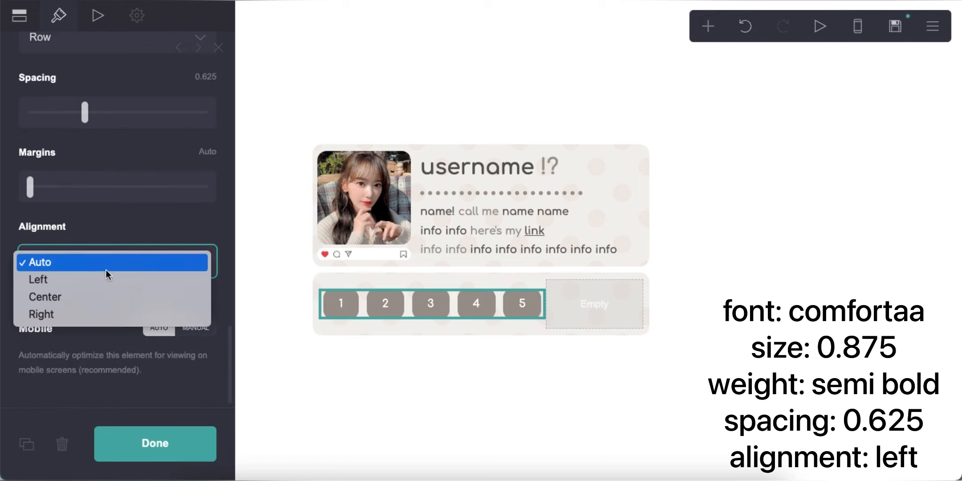
{"action": "left_click", "coordinate": [102, 277]}
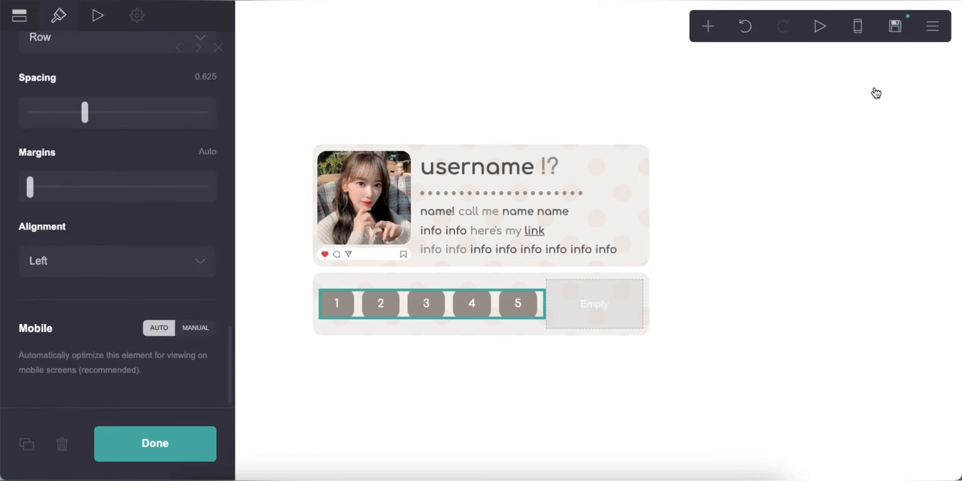
Step: Switch the buttons' mobile settings to manual with the Default layout in the mobile view, and return to the desktop view
{"action": "left_click", "coordinate": [857, 27]}
{"action": "left_click", "coordinate": [195, 328]}
{"action": "scroll", "coordinate": [97, 257], "scroll_direction": "down", "scroll_amount": 4}
{"action": "left_click", "coordinate": [102, 237]}
{"action": "left_click", "coordinate": [107, 216]}
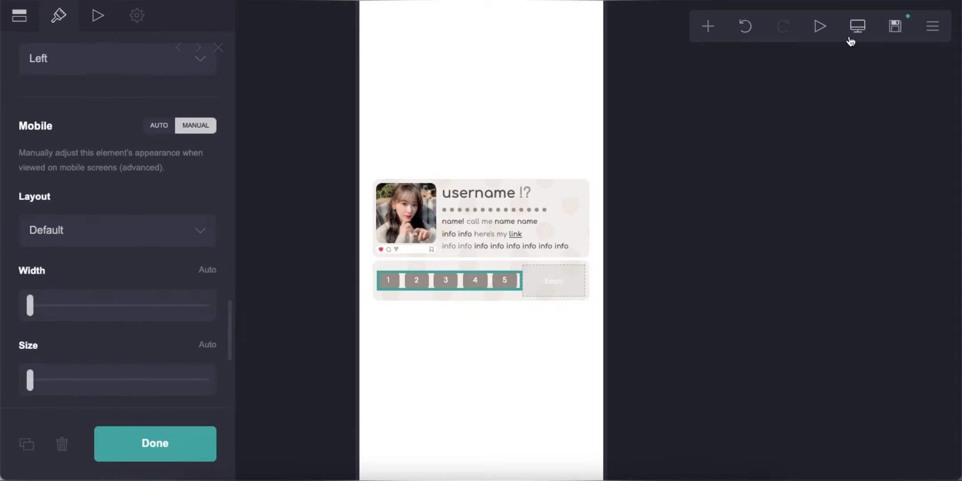
{"action": "left_click", "coordinate": [856, 28]}
{"action": "left_click", "coordinate": [738, 173]}
Step: Add an image element to the button container's empty column and upload the wide grey-and-white animal faces drawing from Downloads
{"action": "left_click", "coordinate": [708, 28]}
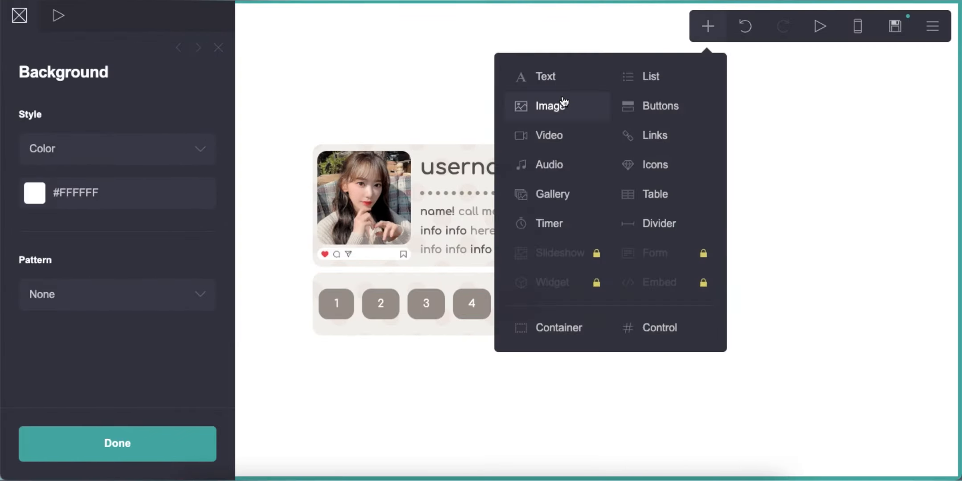
{"action": "left_click", "coordinate": [533, 101]}
{"action": "left_click_drag", "start_coordinate": [473, 300], "coordinate": [583, 217]}
{"action": "left_click", "coordinate": [22, 18]}
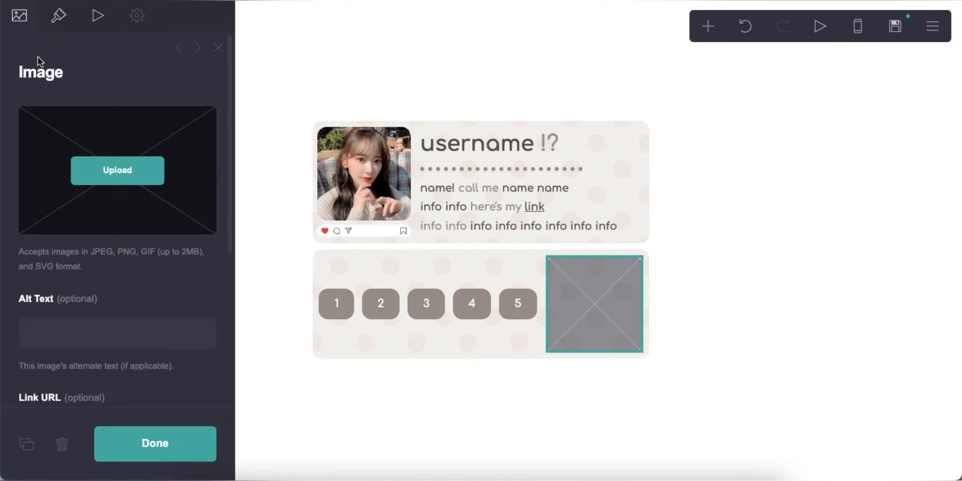
{"action": "left_click", "coordinate": [100, 169]}
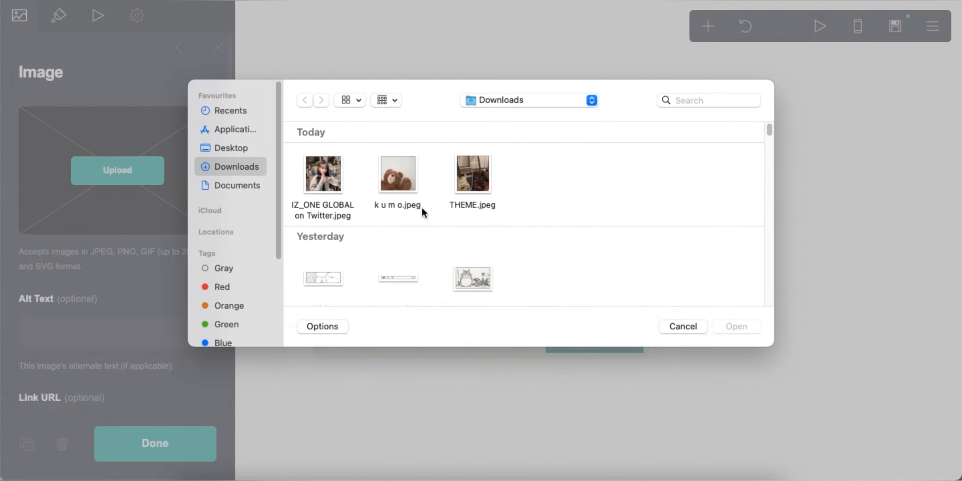
{"action": "double_click", "coordinate": [327, 278]}
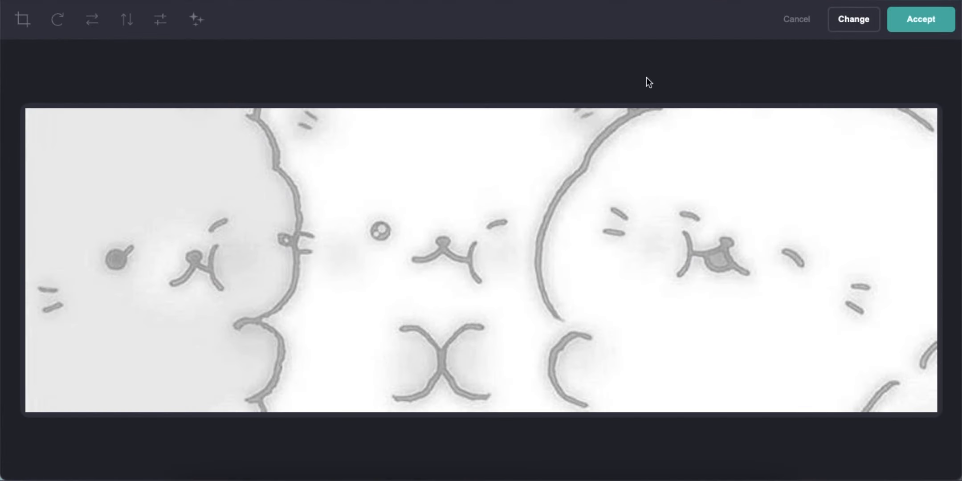
{"action": "left_click", "coordinate": [923, 26]}
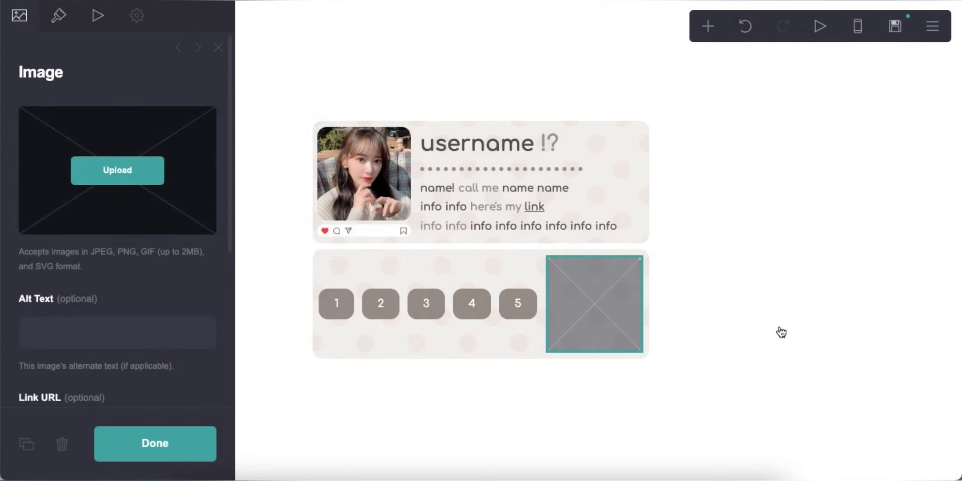
{"action": "left_click", "coordinate": [779, 330]}
{"action": "left_click", "coordinate": [857, 26]}
{"action": "left_click", "coordinate": [857, 26]}
Step: Add a Header Marker control below the button container with a margin of 1.25
{"action": "left_click", "coordinate": [708, 26]}
{"action": "left_click", "coordinate": [660, 327]}
{"action": "left_click", "coordinate": [138, 161]}
{"action": "left_click", "coordinate": [136, 164]}
{"action": "double_click", "coordinate": [204, 270]}
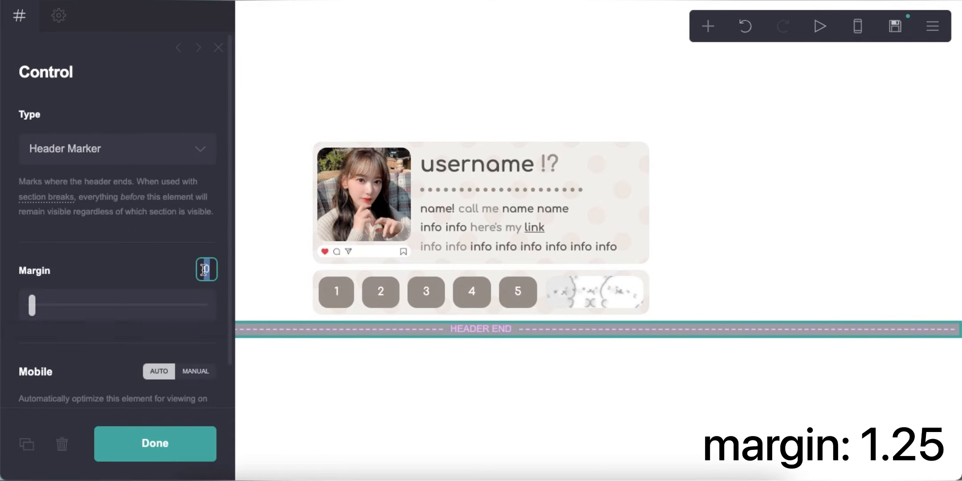
{"action": "type", "text": "1.25"}
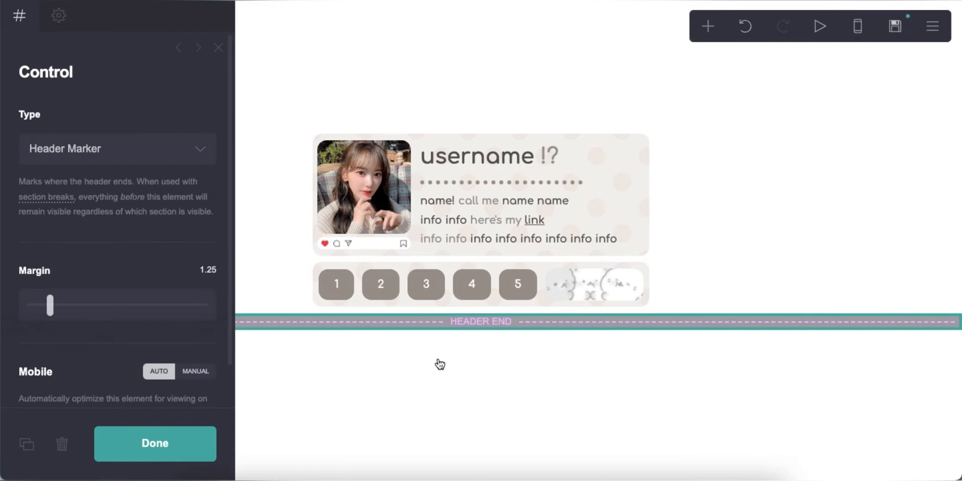
{"action": "left_click", "coordinate": [438, 377]}
Step: Add a Section Break control below the header marker and duplicate it, naming the copy i
{"action": "left_click", "coordinate": [708, 26]}
{"action": "left_click", "coordinate": [659, 328]}
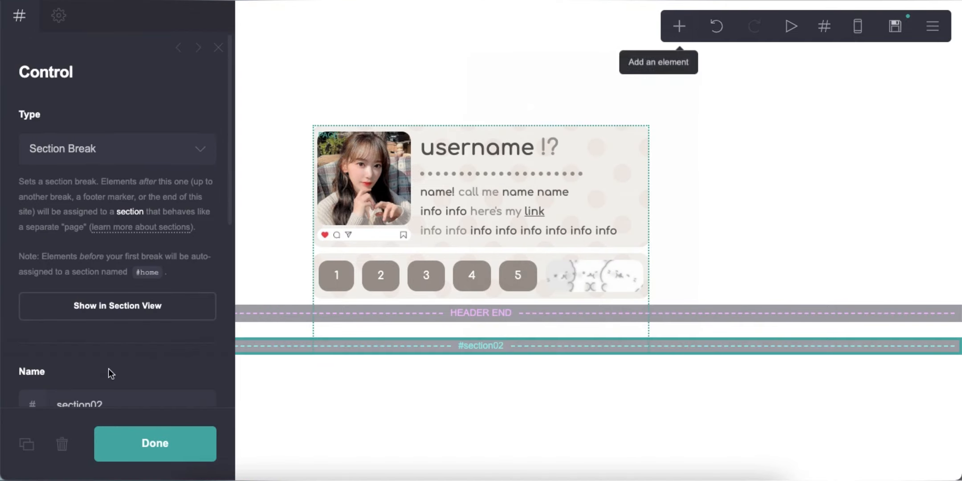
{"action": "left_click", "coordinate": [27, 444]}
{"action": "double_click", "coordinate": [128, 378]}
{"action": "type", "text": "i"}
{"action": "key", "text": "Return"}
{"action": "left_click", "coordinate": [523, 443]}
Step: Add a container below the #i section break and make it a two-column layout split 70% and 30%
{"action": "left_click", "coordinate": [671, 26]}
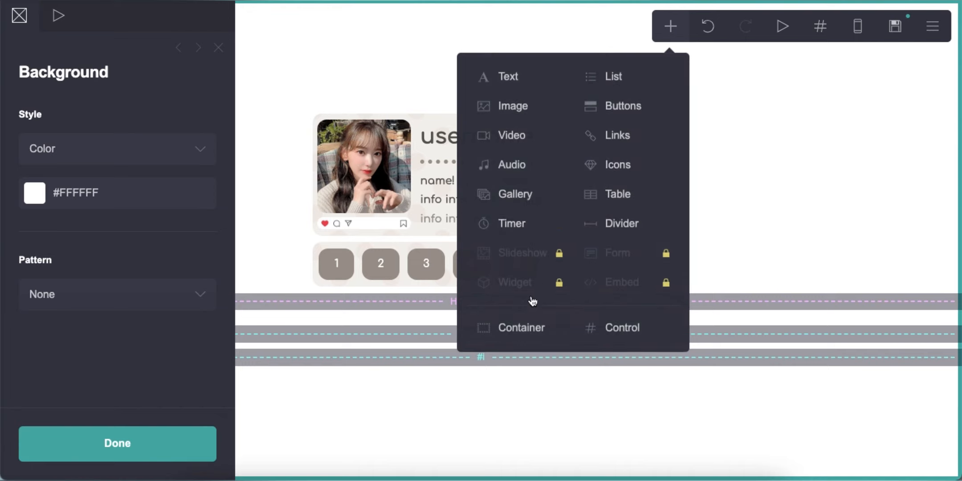
{"action": "left_click", "coordinate": [512, 329]}
{"action": "left_click", "coordinate": [15, 20]}
{"action": "left_click", "coordinate": [68, 143]}
{"action": "left_click", "coordinate": [82, 159]}
{"action": "double_click", "coordinate": [67, 324]}
{"action": "type", "text": "70"}
{"action": "key", "text": "Return"}
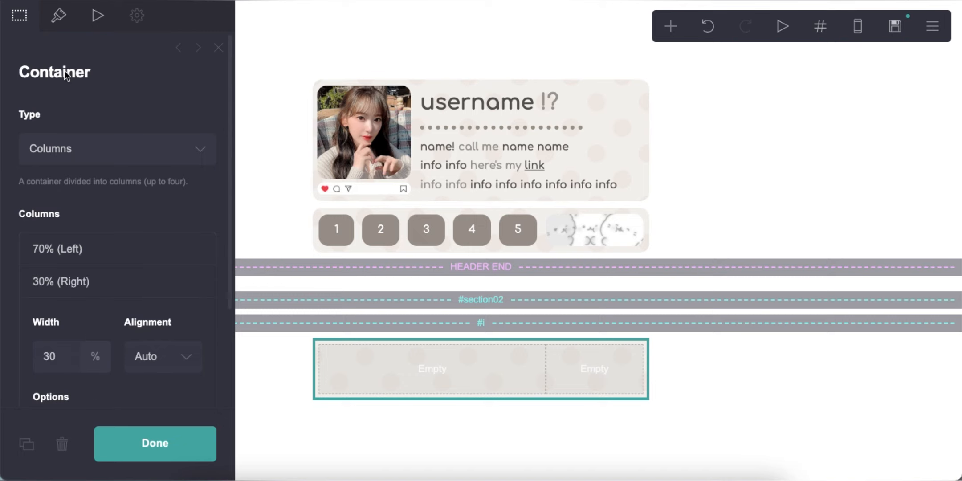
Step: Set the new container's gutters to 0.75
{"action": "left_click", "coordinate": [61, 20]}
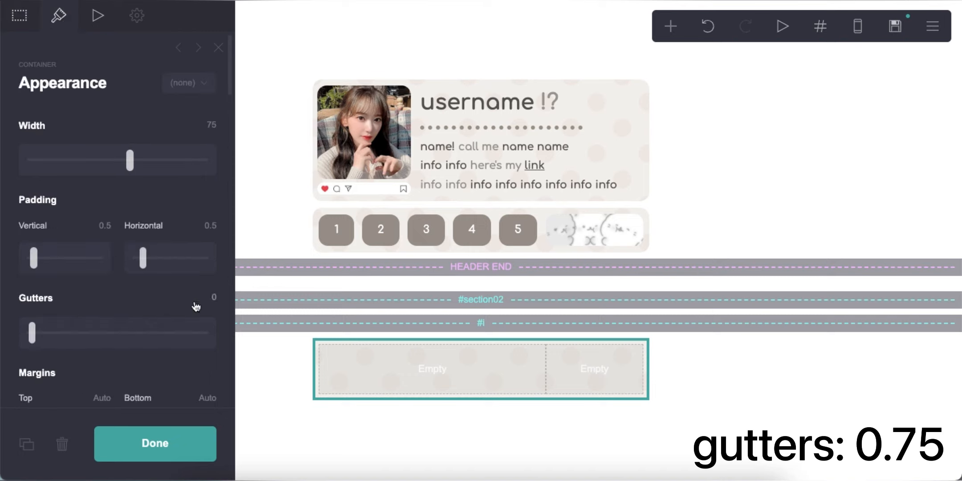
{"action": "type", "text": ".75"}
{"action": "key", "text": "Return"}
Step: Add a text element to the new container's wide column, starting with "dni ==if info info info info info info info=="
{"action": "left_click", "coordinate": [670, 26]}
{"action": "left_click", "coordinate": [528, 85]}
{"action": "key", "text": "ctrl+a"}
{"action": "type", "text": "d"}
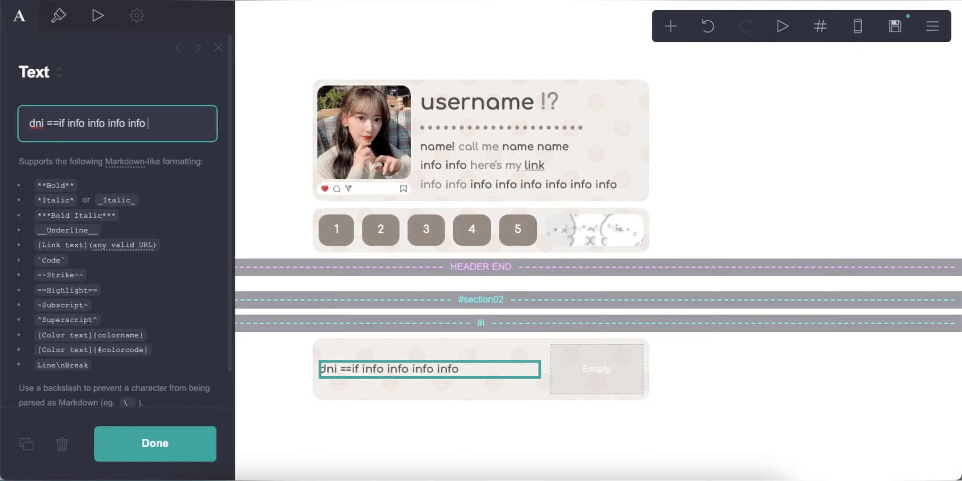
{"action": "type", "text": "info=="}
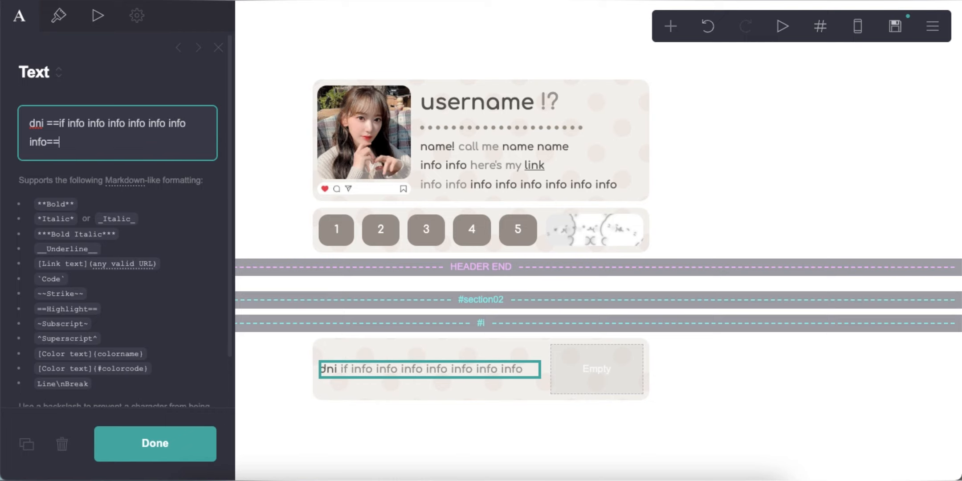
Step: Add the line "==also== info info info info info info infos" to the text, followed by a line of sixteen "info" words
{"action": "key", "text": "Return"}
{"action": "type", "text": "==also== info info info info info i"}
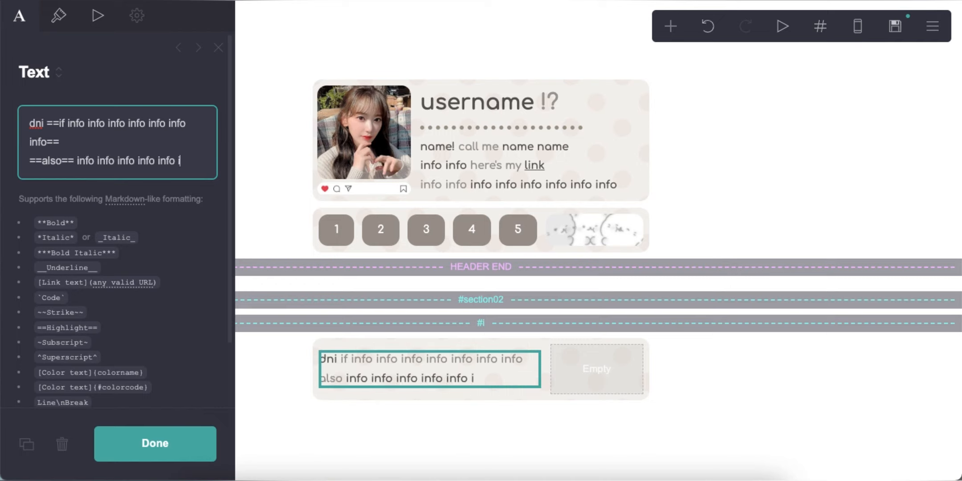
{"action": "type", "text": "nfos"}
{"action": "key", "text": "Return"}
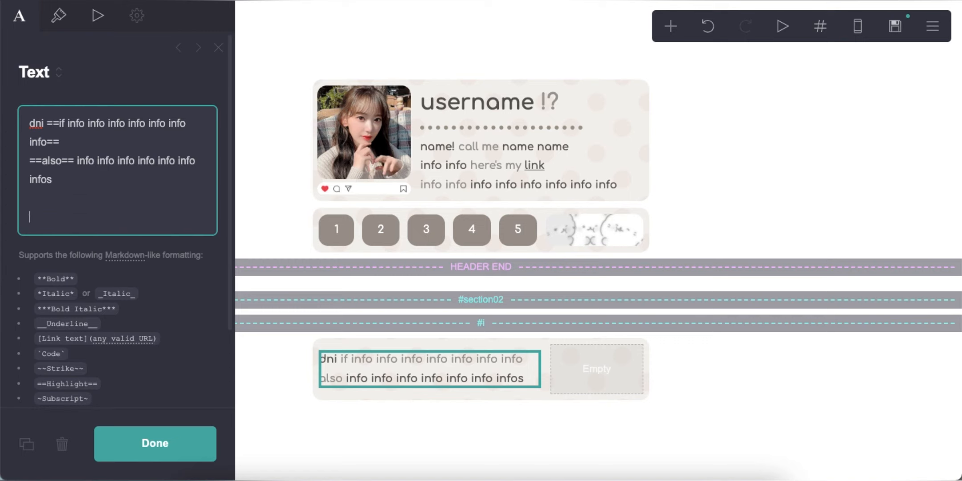
{"action": "type", "text": "info info info info info info info info info info info info info info info info"}
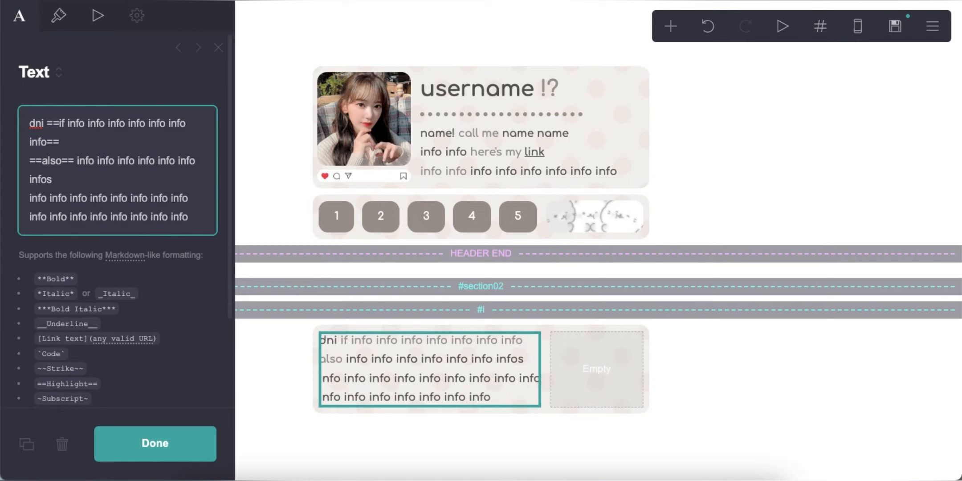
Step: Set the line spacing of the dni text to 1.625
{"action": "left_click", "coordinate": [58, 16]}
{"action": "scroll", "coordinate": [172, 298], "scroll_direction": "down", "scroll_amount": 5}
{"action": "double_click", "coordinate": [213, 284]}
{"action": "type", "text": "1.625"}
{"action": "key", "text": "Return"}
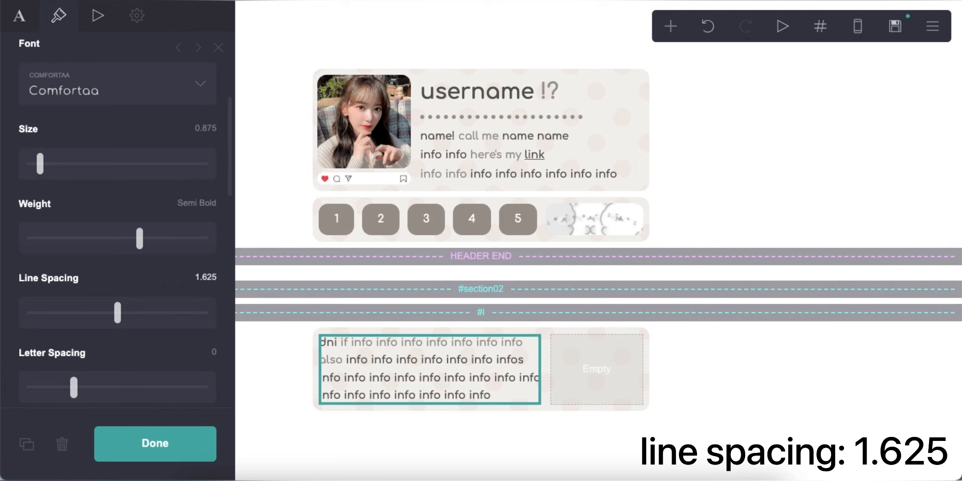
{"action": "left_click", "coordinate": [532, 454]}
Step: Add a dotted divider beneath the dni text in the wide column and set its width to the maximum
{"action": "left_click", "coordinate": [669, 30]}
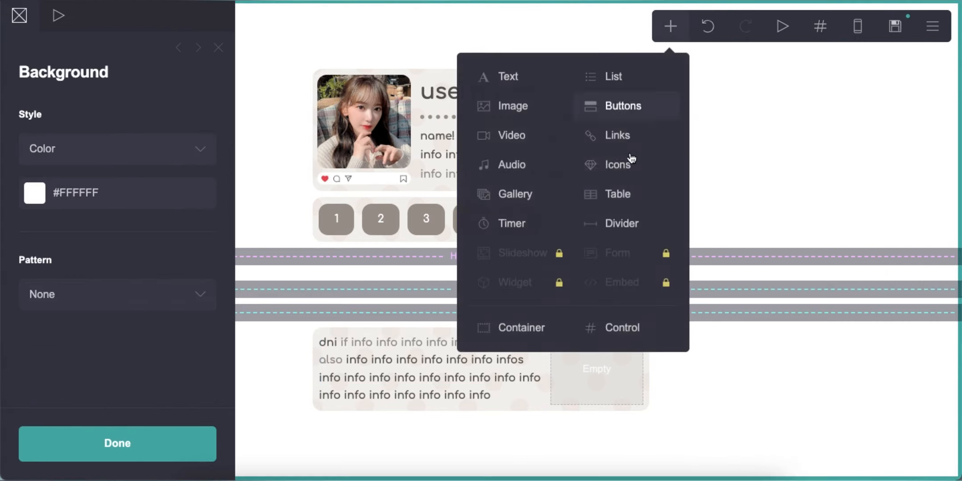
{"action": "left_click", "coordinate": [626, 221]}
{"action": "left_click_drag", "start_coordinate": [412, 409], "coordinate": [408, 394]}
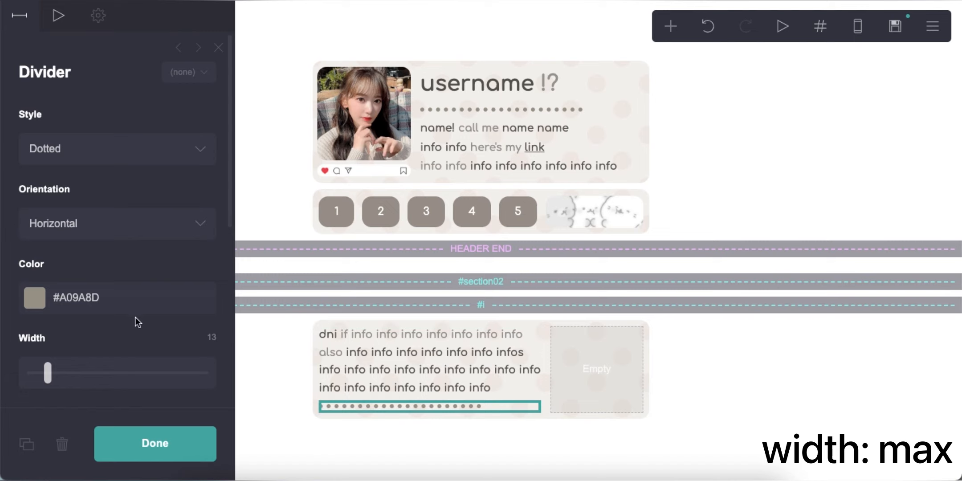
{"action": "left_click", "coordinate": [177, 374]}
{"action": "left_click", "coordinate": [365, 450]}
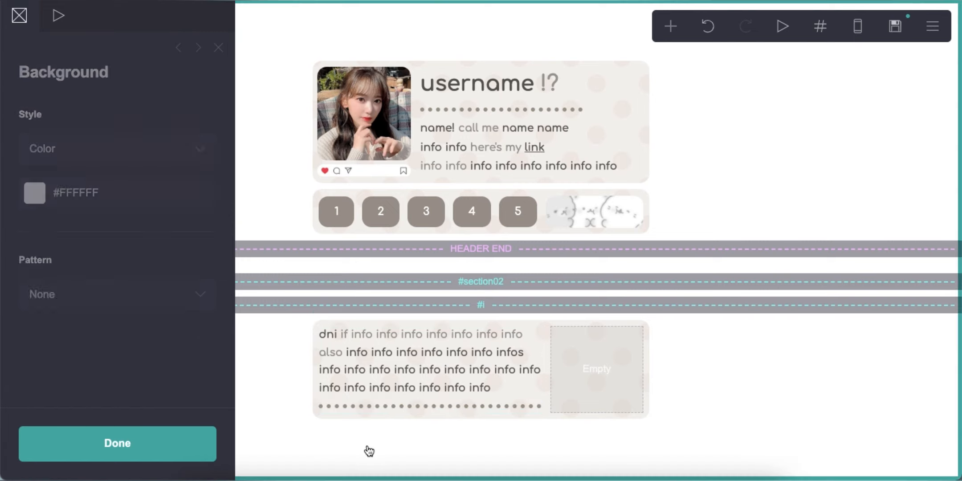
Step: Add a text element beneath the new divider containing sixteen repetitions of "info"
{"action": "left_click", "coordinate": [672, 35]}
{"action": "left_click", "coordinate": [516, 77]}
{"action": "left_click_drag", "start_coordinate": [362, 424], "coordinate": [369, 397]}
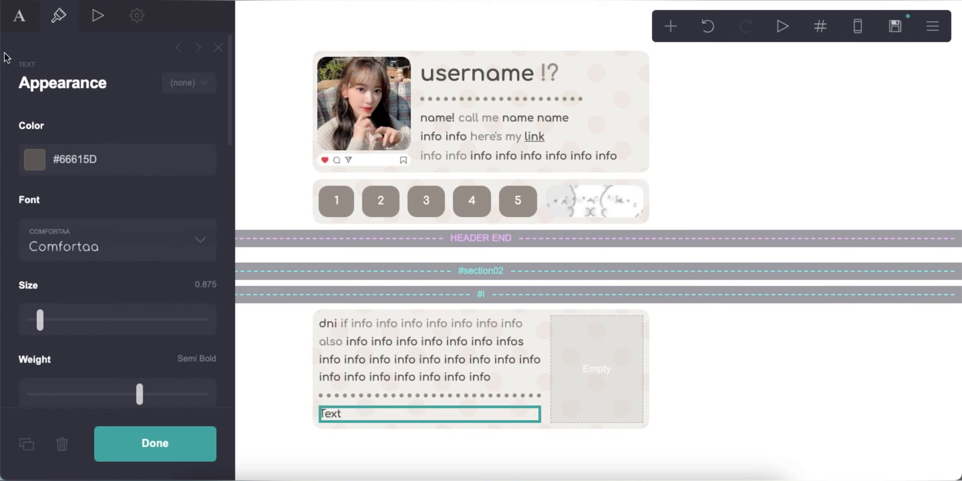
{"action": "left_click", "coordinate": [17, 20]}
{"action": "left_click_drag", "start_coordinate": [63, 128], "coordinate": [12, 129]}
{"action": "type", "text": "info info info info info info info info info info info info info info info info"}
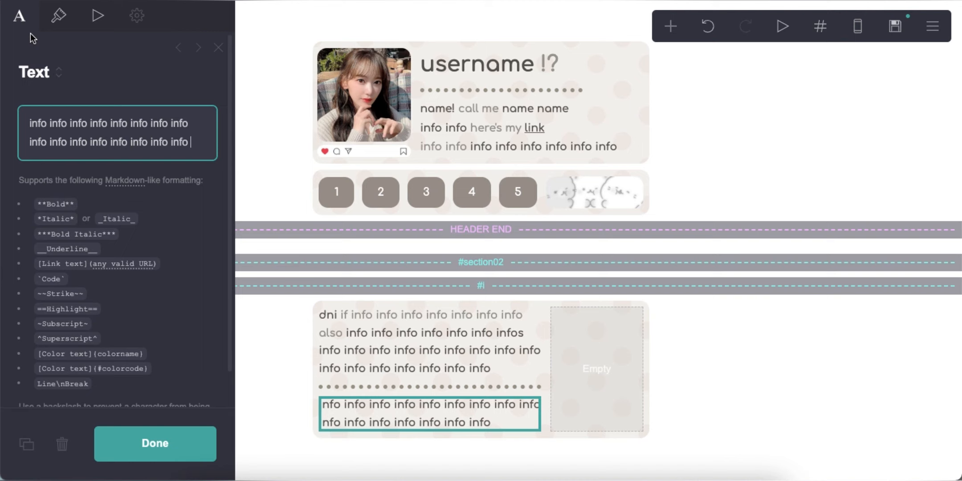
{"action": "left_click", "coordinate": [659, 147]}
Step: Add an image element to the new container's narrow column and load the Totoro drawing from Downloads
{"action": "left_click", "coordinate": [671, 25]}
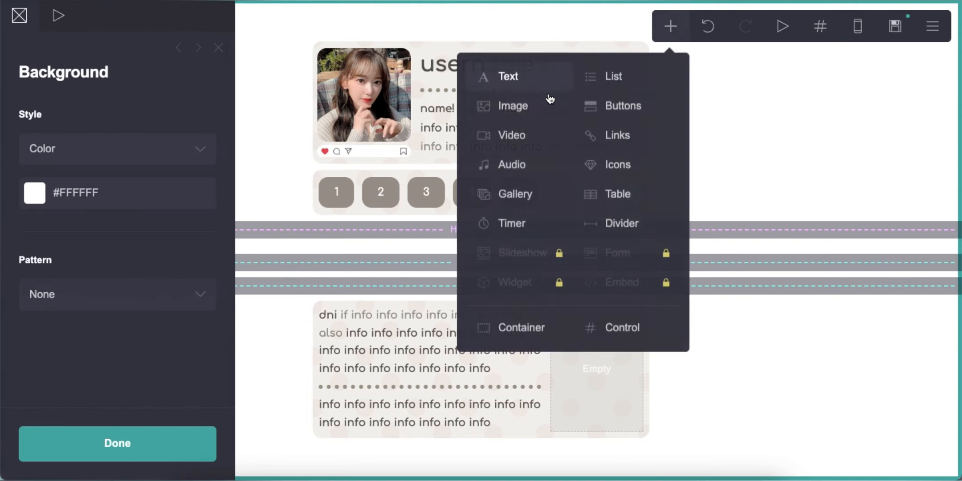
{"action": "left_click", "coordinate": [517, 105]}
{"action": "left_click_drag", "start_coordinate": [462, 370], "coordinate": [575, 215]}
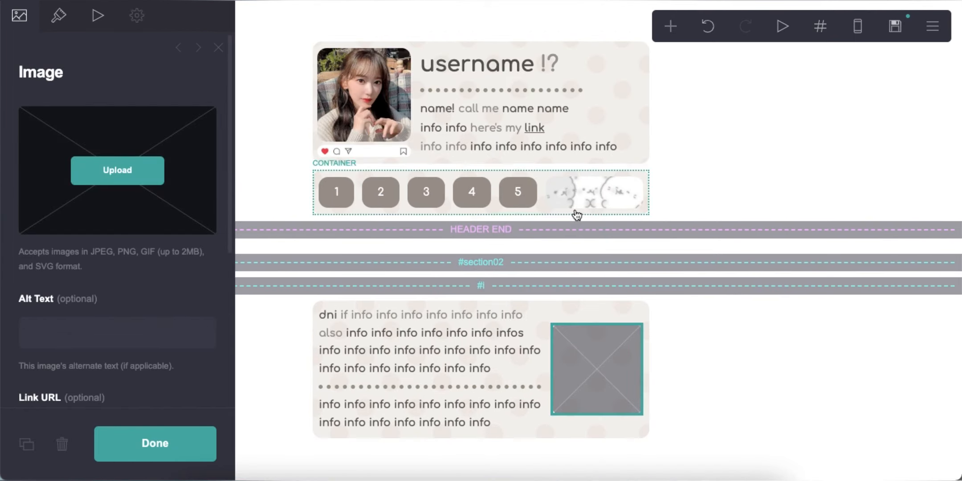
{"action": "left_click", "coordinate": [92, 164]}
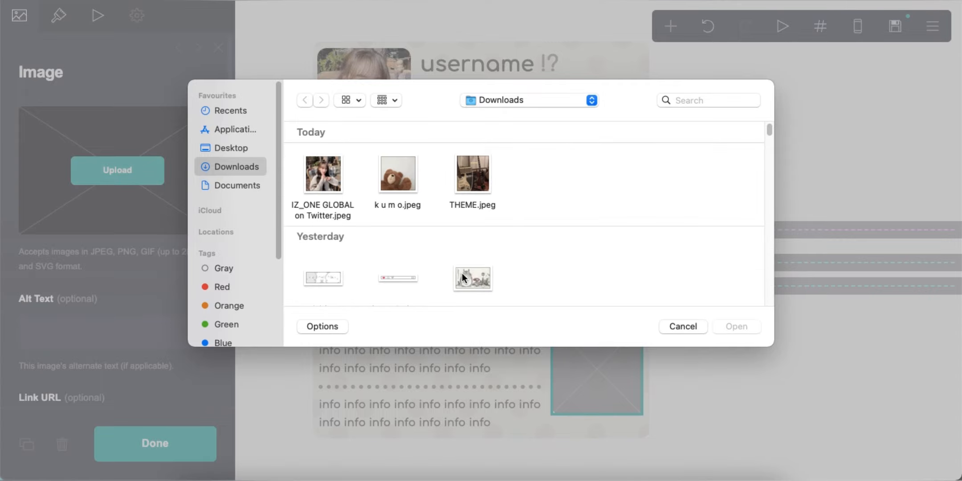
{"action": "double_click", "coordinate": [474, 278]}
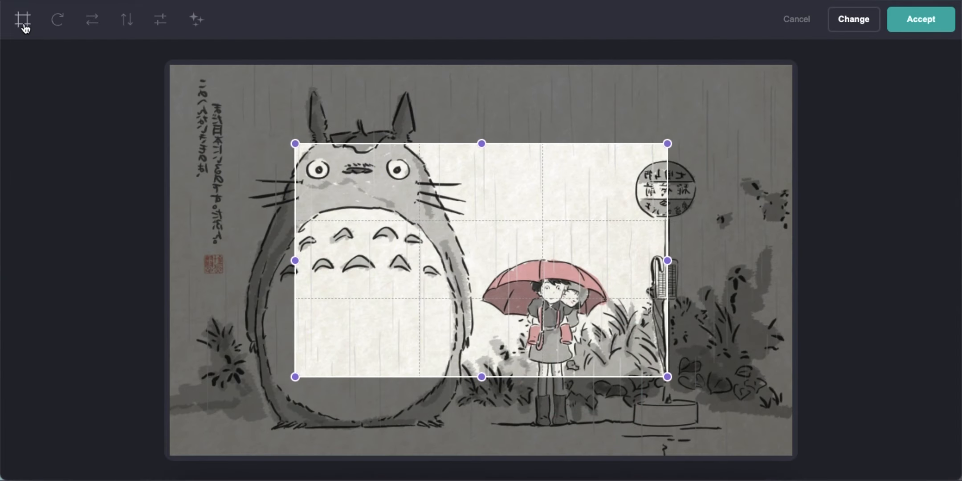
Step: Crop the Totoro drawing to frame Totoro and the children under the umbrella, and accept the image
{"action": "left_click_drag", "start_coordinate": [452, 286], "coordinate": [322, 208]}
{"action": "left_click_drag", "start_coordinate": [470, 299], "coordinate": [640, 448]}
{"action": "left_click", "coordinate": [918, 19]}
{"action": "left_click", "coordinate": [771, 329]}
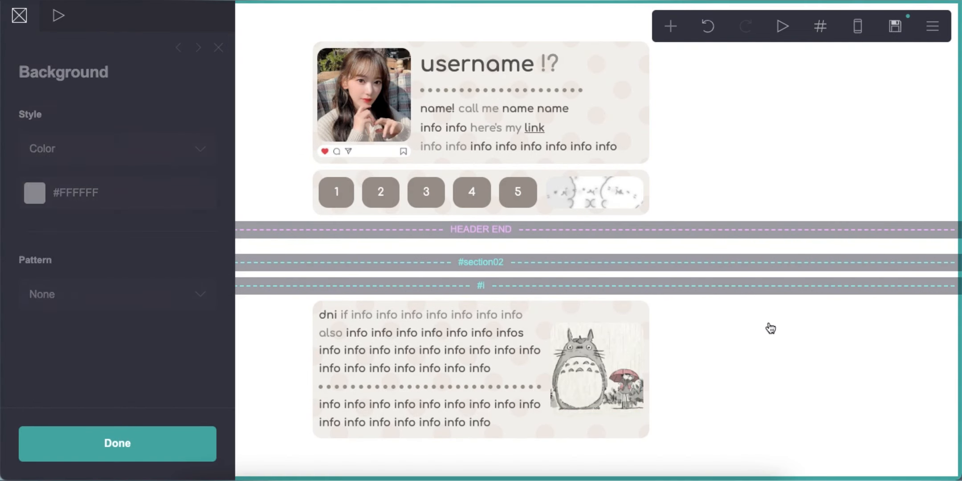
Step: Duplicate the heart and comment icon bar under the portrait and place the copy beneath the Totoro image
{"action": "left_click", "coordinate": [330, 152]}
{"action": "left_click", "coordinate": [27, 442]}
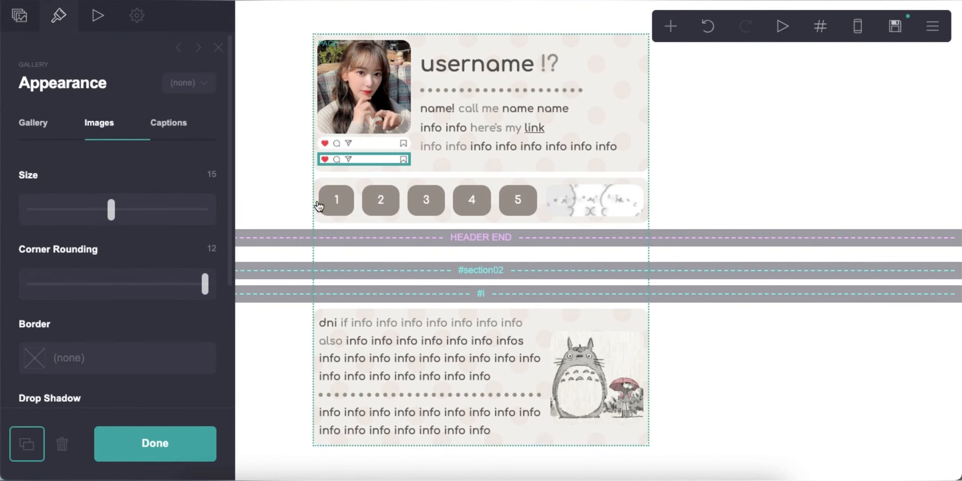
{"action": "left_click_drag", "start_coordinate": [328, 160], "coordinate": [565, 419]}
{"action": "left_click", "coordinate": [672, 401]}
Step: Shorten the dni text to three lines by deleting its last row of "info" words, and check the mobile view
{"action": "left_click", "coordinate": [418, 339]}
{"action": "left_click_drag", "start_coordinate": [201, 221], "coordinate": [89, 221]}
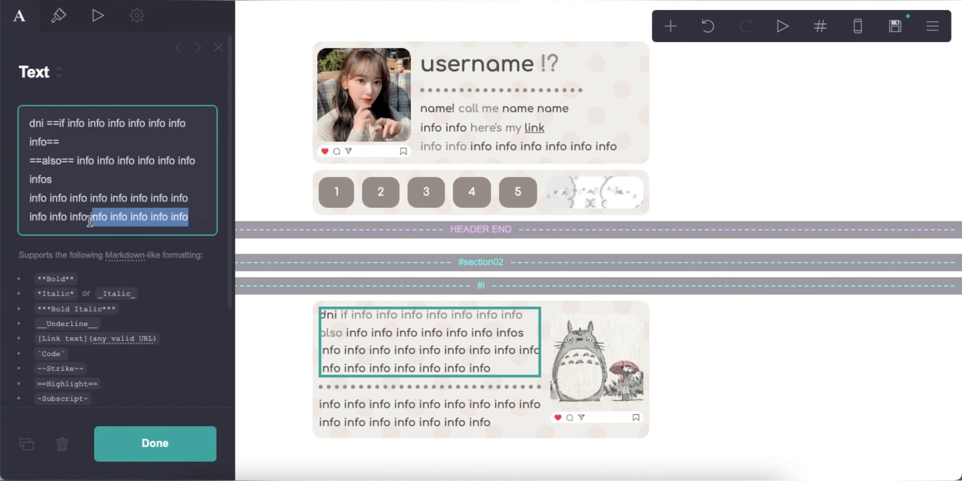
{"action": "key", "text": "BackSpace"}
{"action": "key", "text": "BackSpace"}
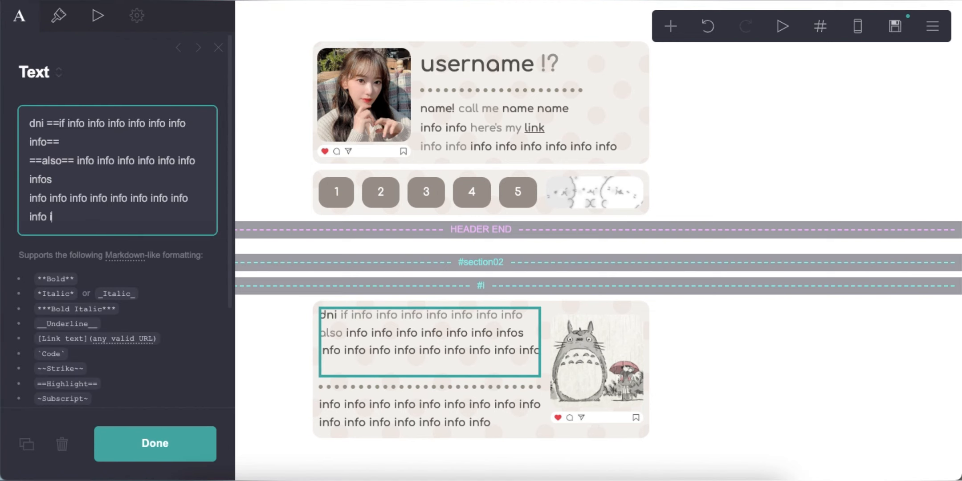
{"action": "key", "text": "BackSpace"}
{"action": "key", "text": "BackSpace"}
{"action": "left_click", "coordinate": [735, 431]}
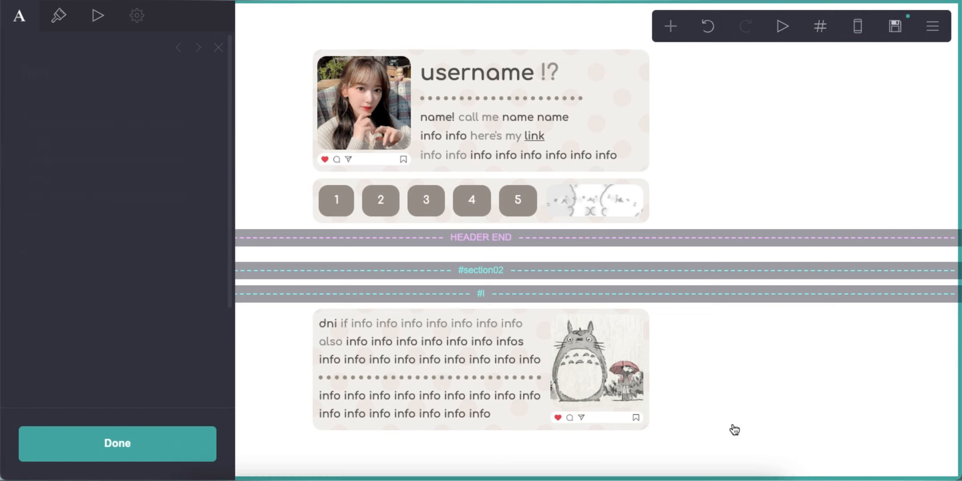
{"action": "left_click", "coordinate": [860, 29]}
{"action": "left_click", "coordinate": [865, 33]}
Step: Open the publish settings, enter "." as the site title and activate the description for entry
{"action": "left_click", "coordinate": [900, 31]}
{"action": "left_click", "coordinate": [152, 153]}
{"action": "type", "text": "."}
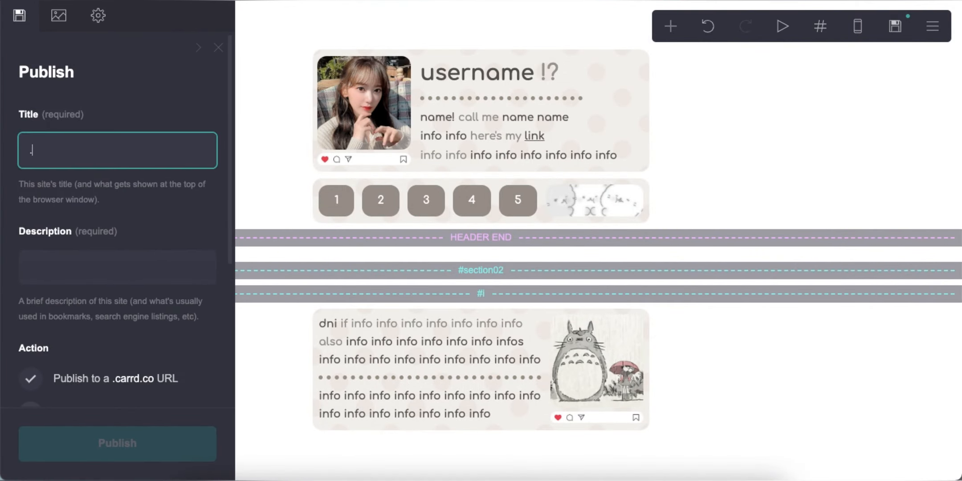
{"action": "left_click", "coordinate": [151, 254]}
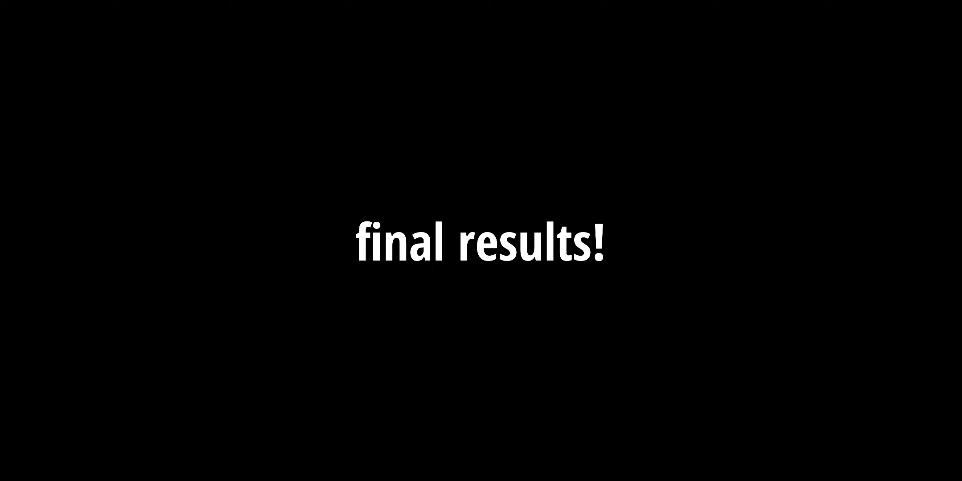